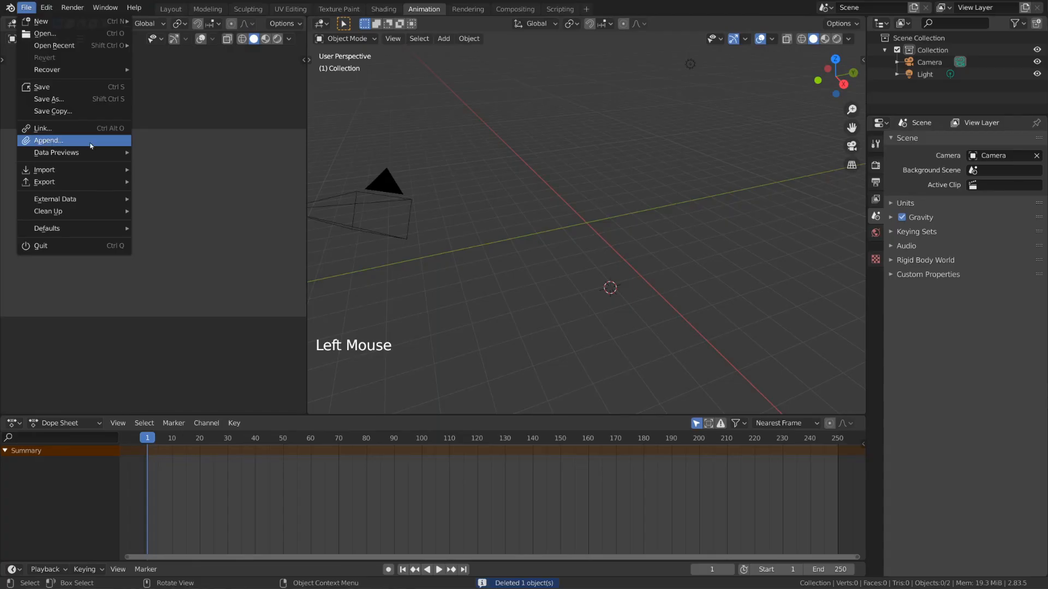
Step: Append the Character_Rig collection from Abi_Rig.blend in the Final folder into the scene
click(54, 143)
click(39, 290)
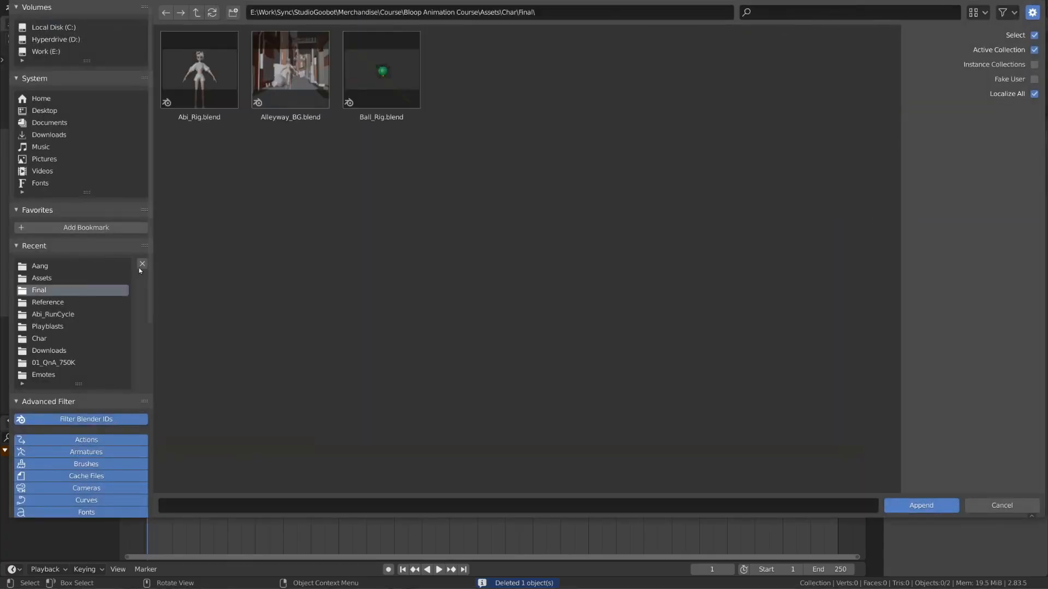
double_click(221, 116)
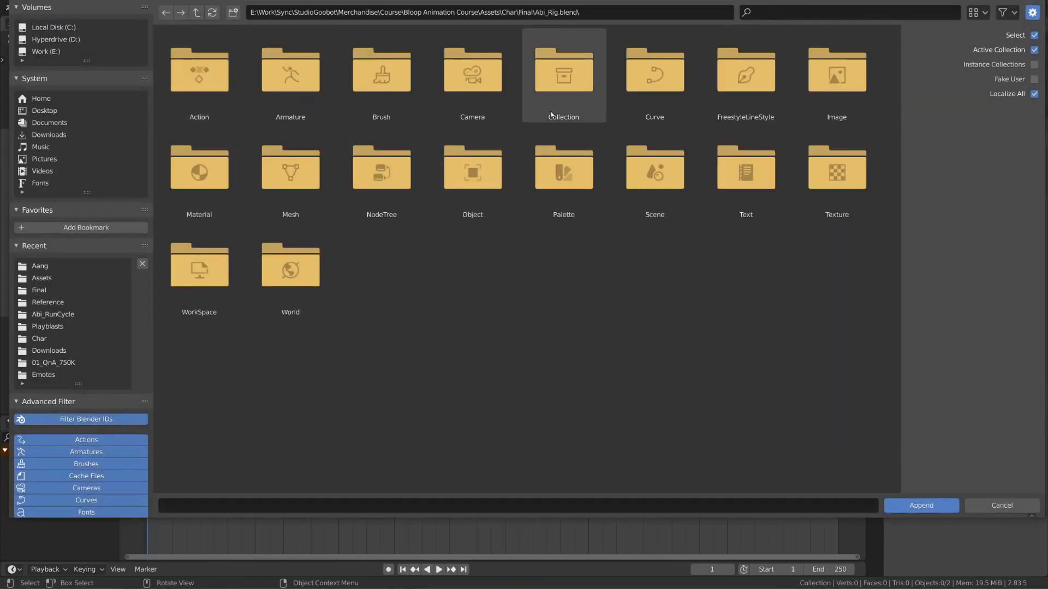
double_click(564, 77)
click(217, 108)
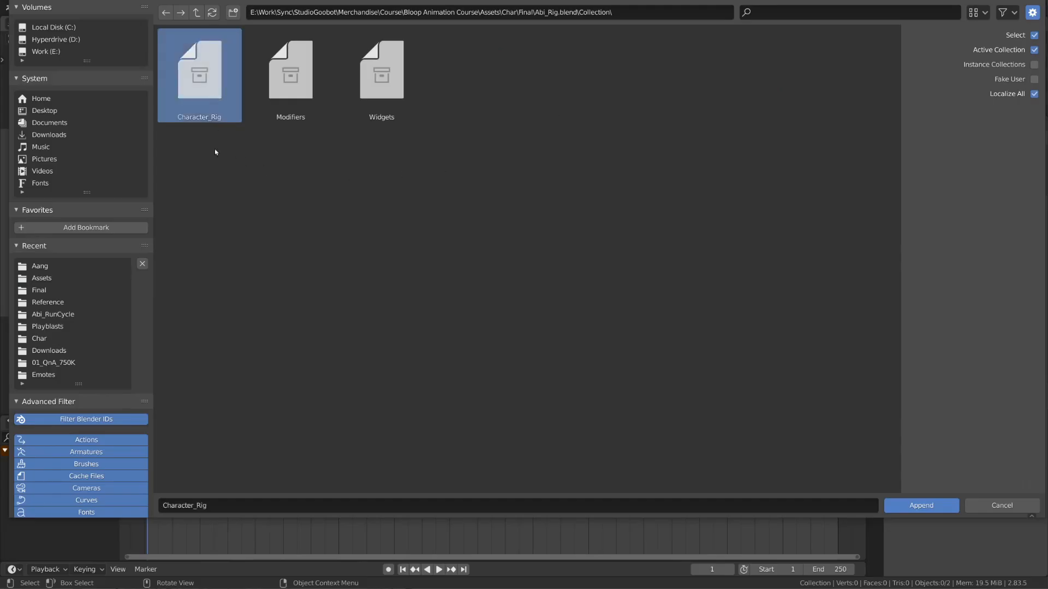
double_click(221, 82)
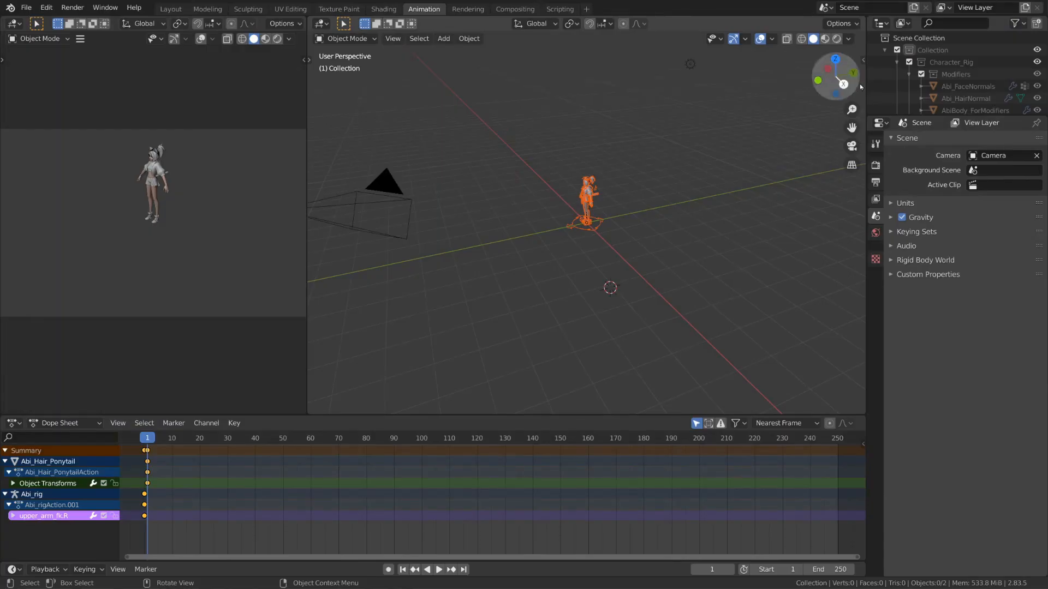
Step: Collapse the Character_Rig collection in the outliner and hide the light and the camera
click(897, 62)
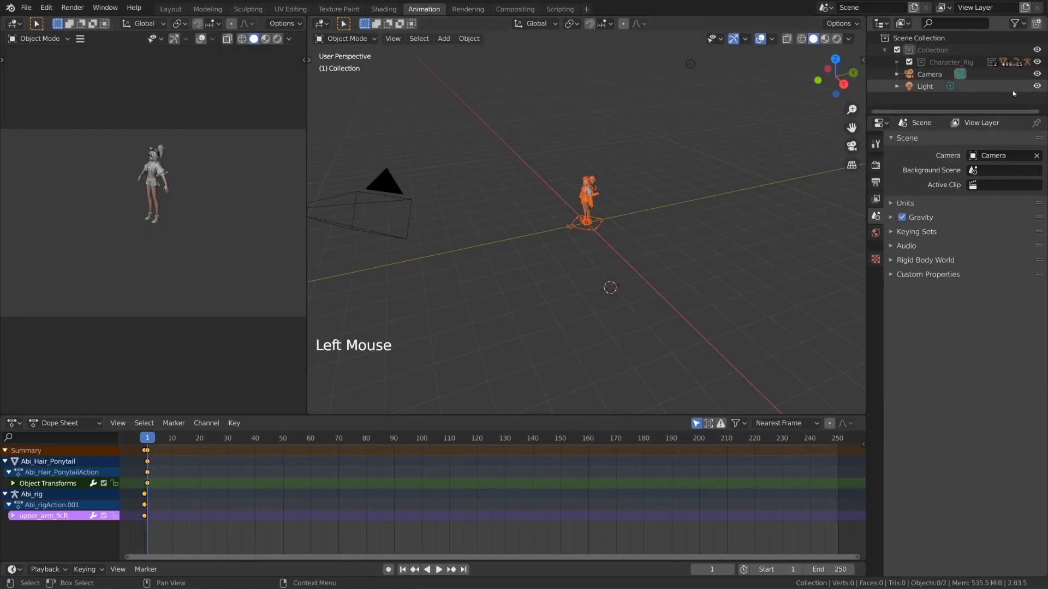
click(1037, 86)
click(1039, 75)
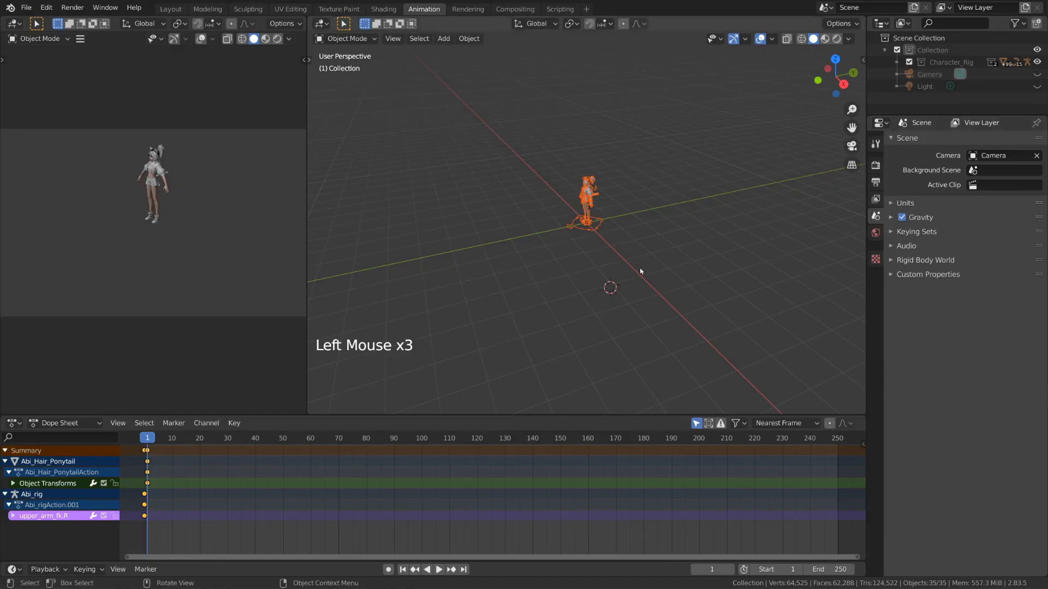
Step: Select Abi_rig and switch it to Pose Mode with the character seen from the front
click(604, 220)
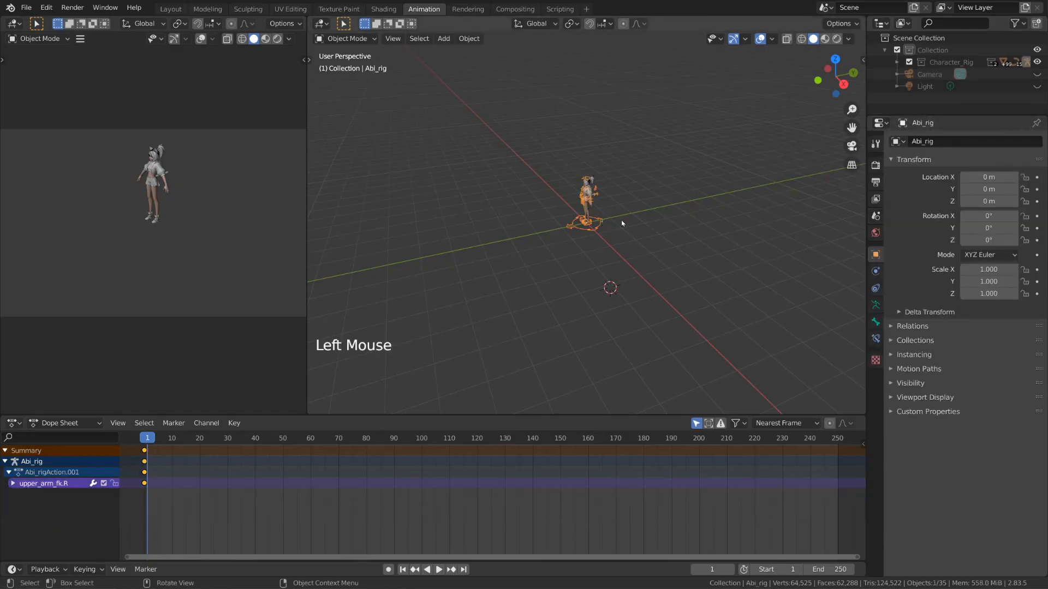
scroll(621, 221, up, 7)
middle_drag(621, 220, 682, 240)
key(ctrl+Tab)
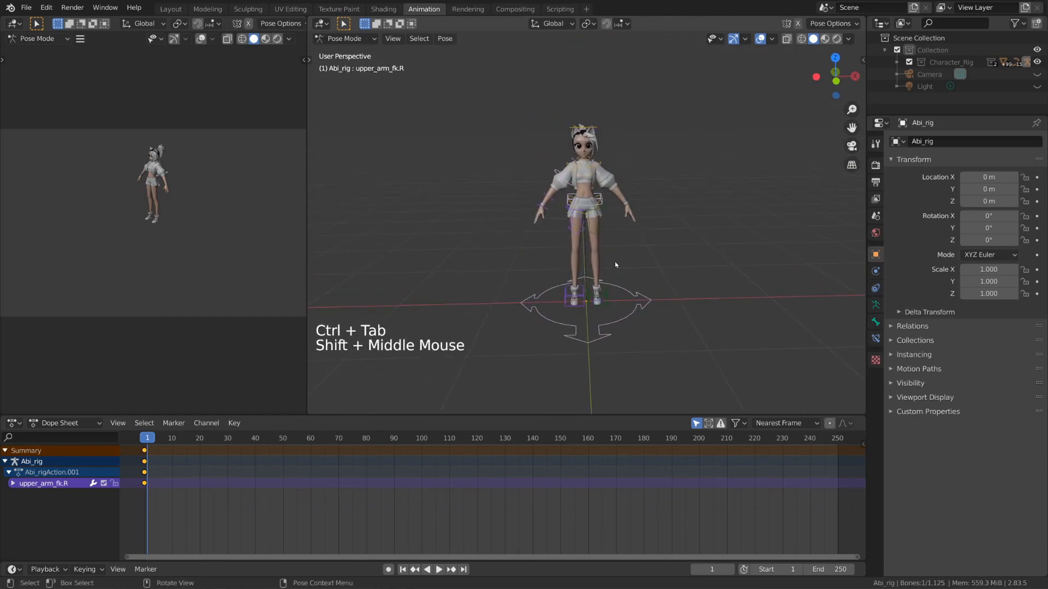
Step: Examine the rig's controls by selecting the left foot, left forearm, torso, chest and head bones one after another
click(619, 291)
click(601, 295)
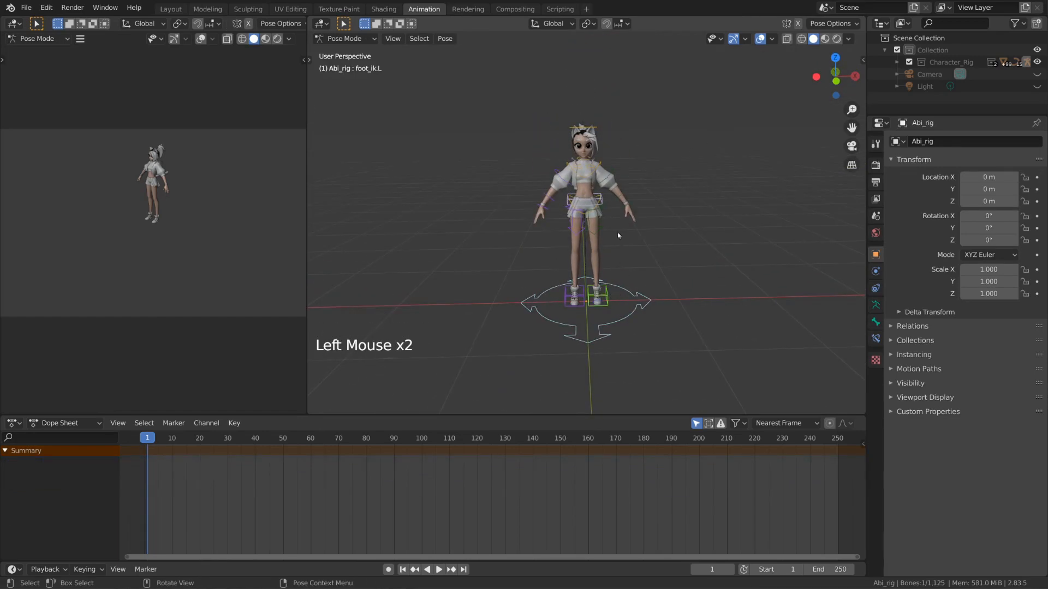
click(626, 191)
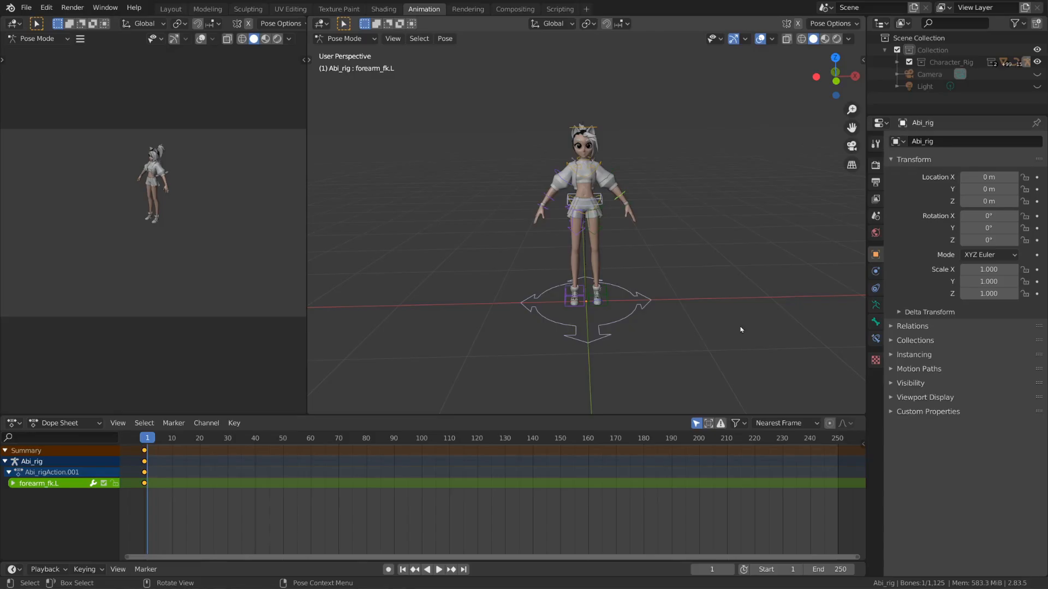
middle_drag(673, 201, 686, 199)
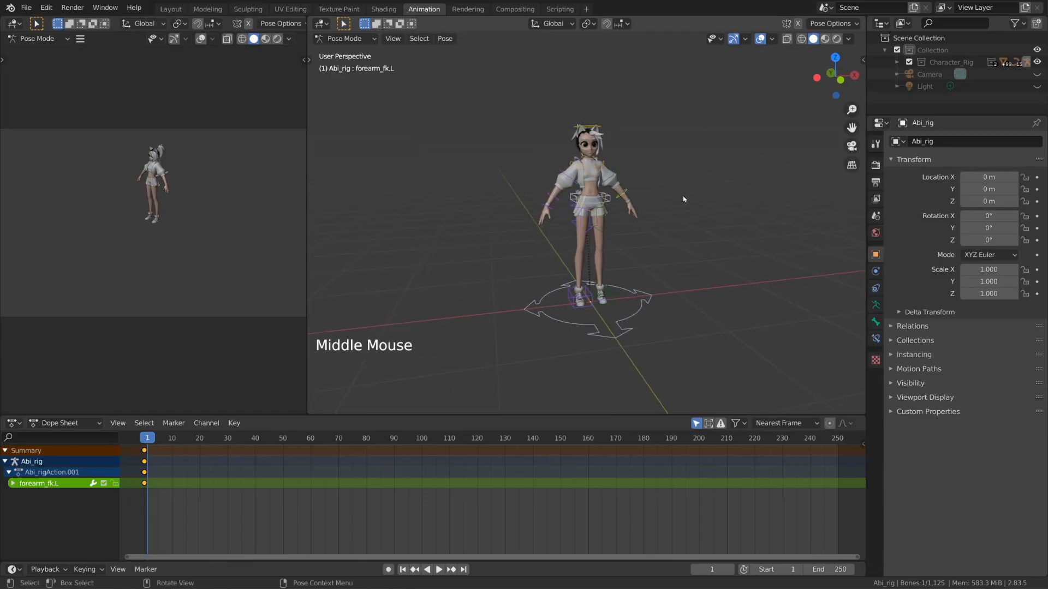
scroll(621, 188, up, 2)
click(621, 193)
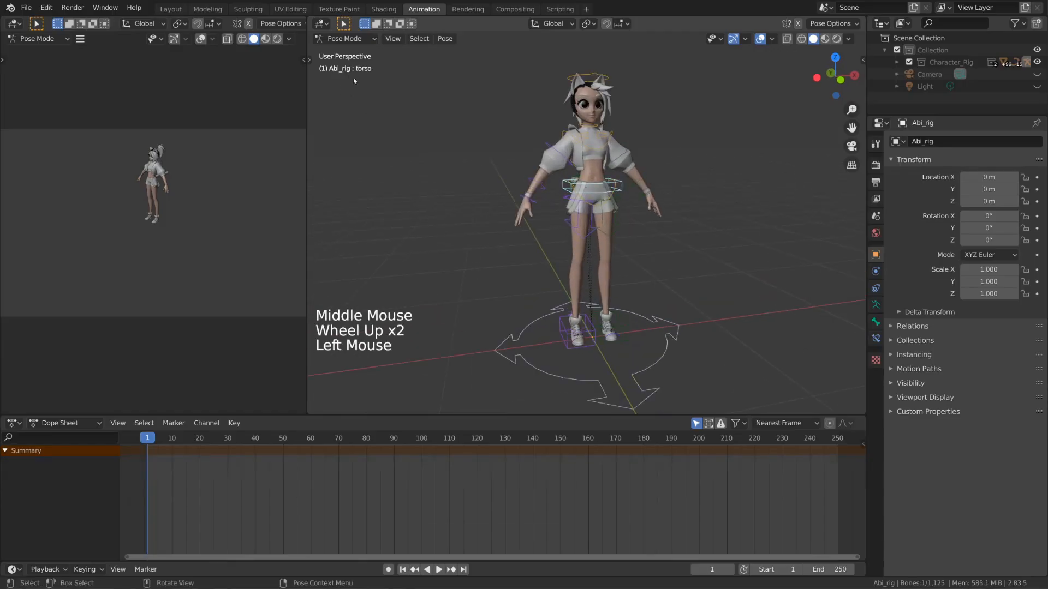
click(612, 132)
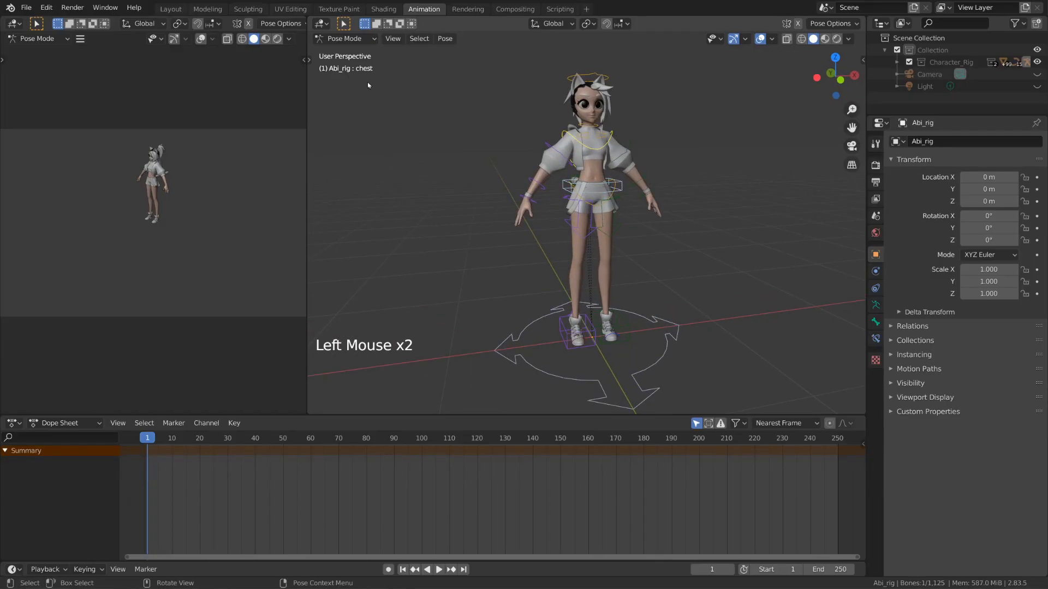
click(573, 80)
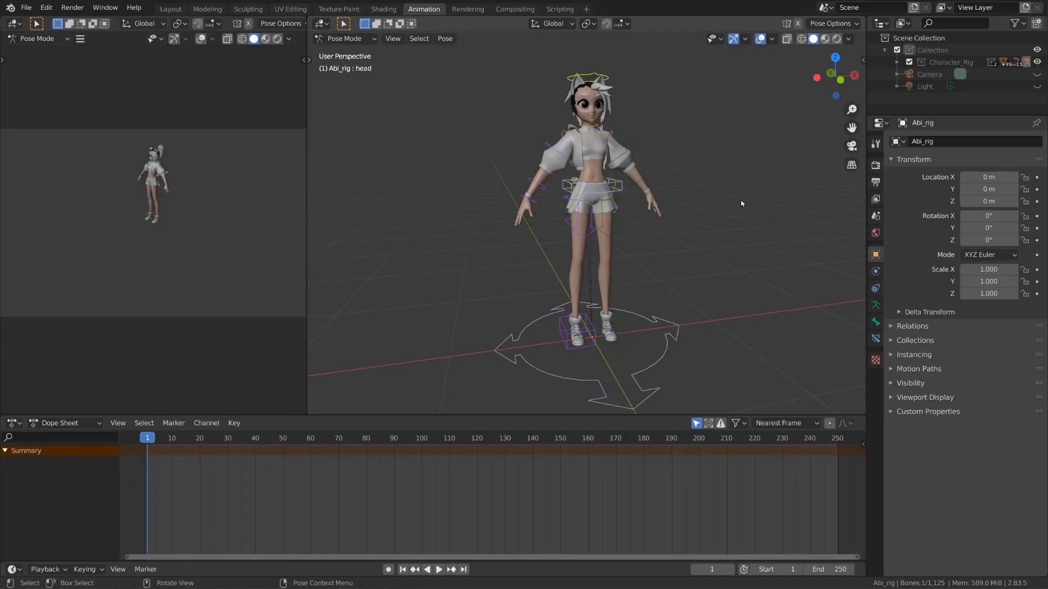
Step: Show the viewport's Item sidebar and examine the Rig Main Properties and Rig Layers
click(863, 60)
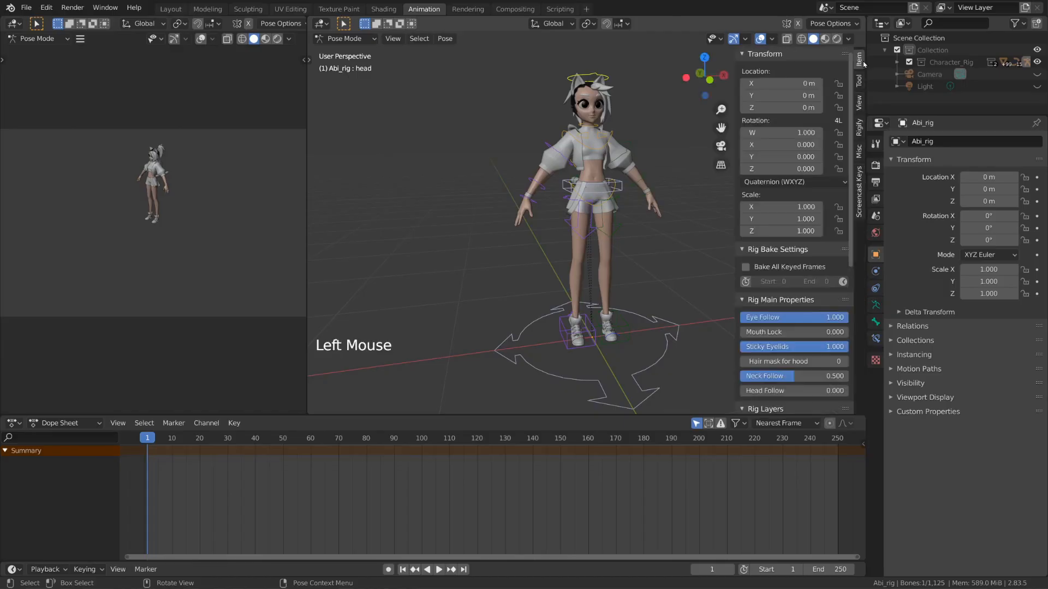
scroll(814, 262, down, 7)
scroll(814, 267, up, 1)
scroll(814, 270, down, 8)
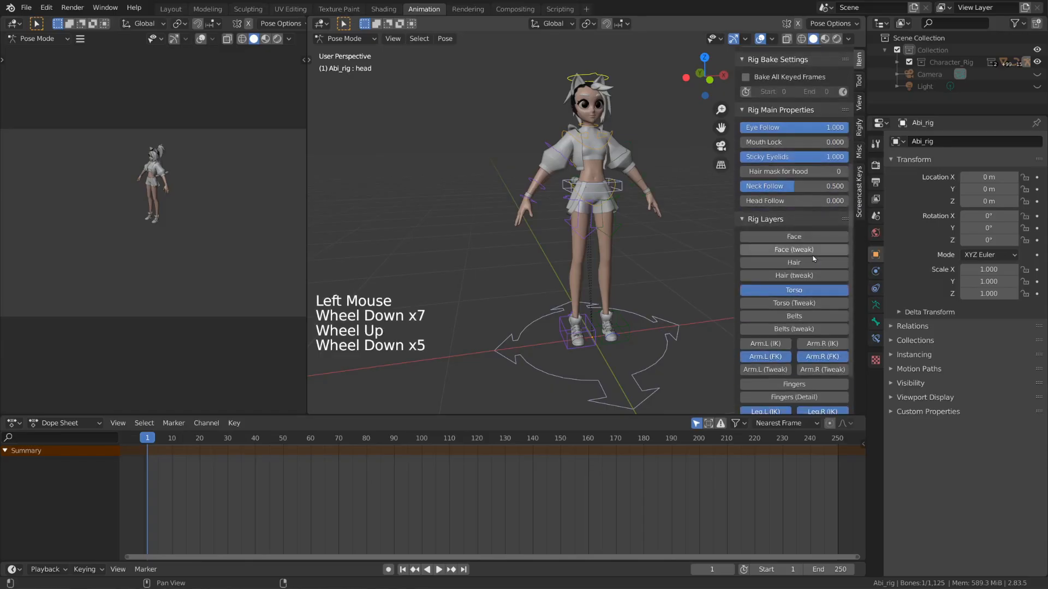
Step: Load the Abi_ui.py script in the Scripting workspace's text editor and run it
click(560, 9)
click(543, 24)
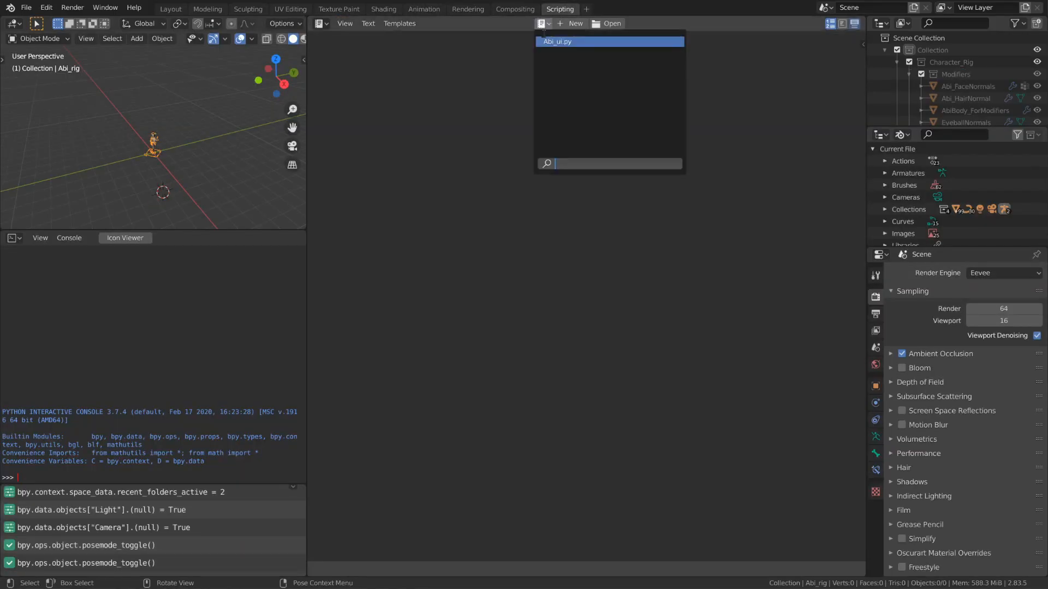
key(Return)
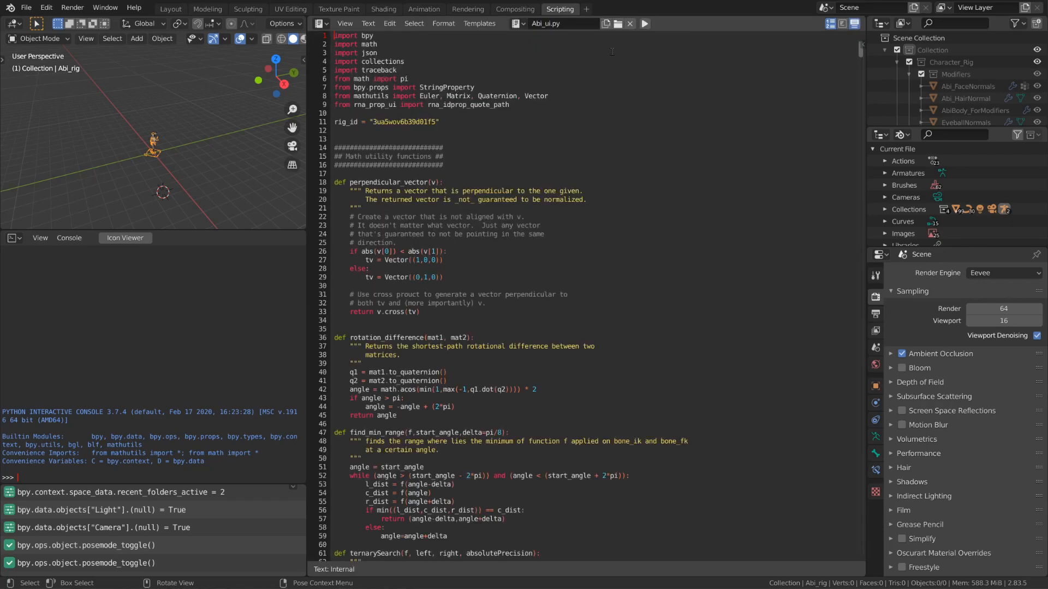
click(649, 28)
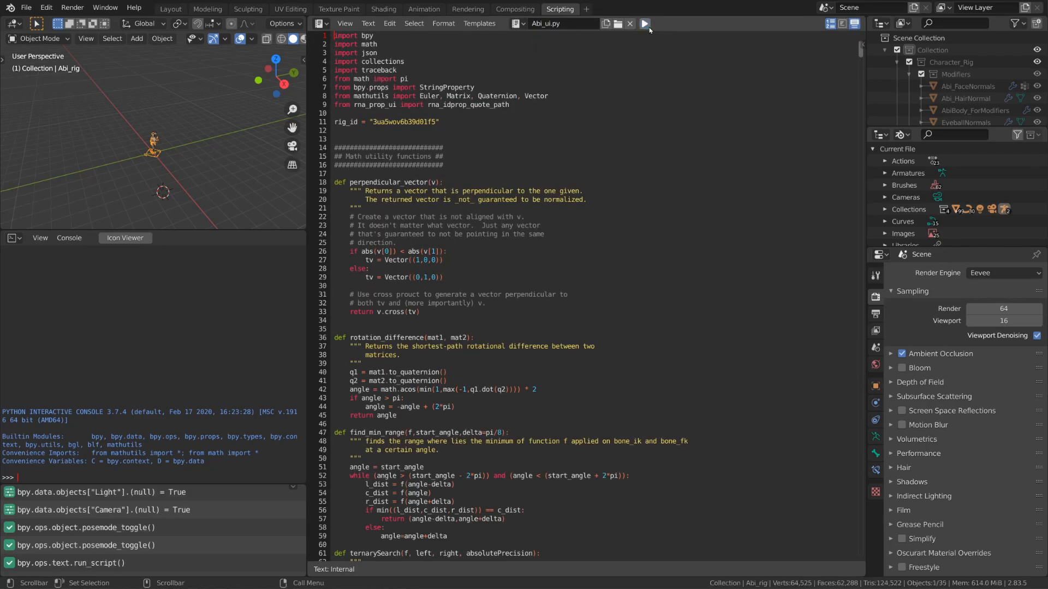
Step: Return to the Animation workspace and examine the rig's main properties and layer list
double_click(423, 9)
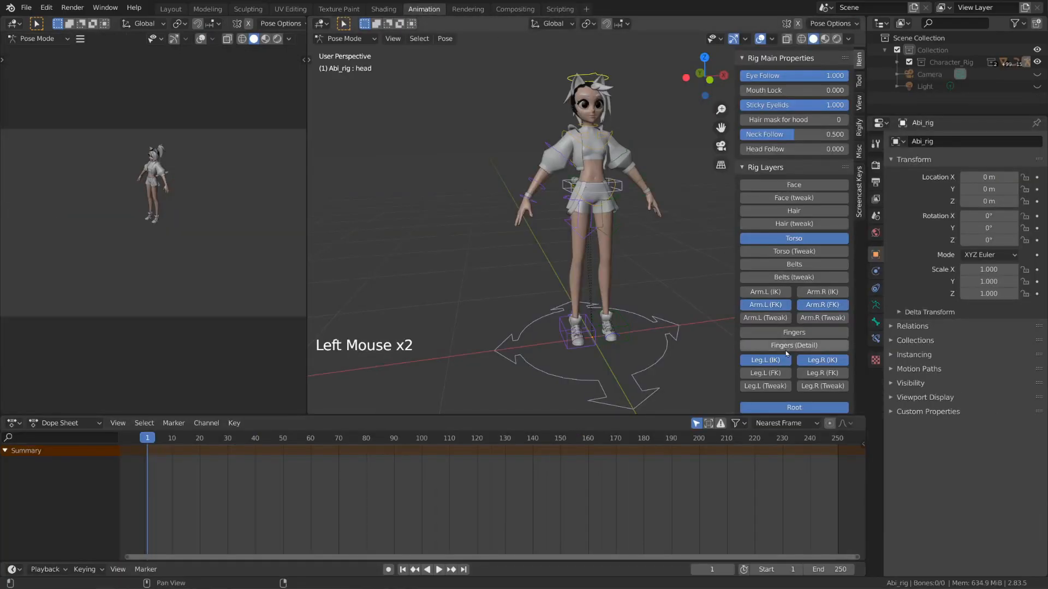
scroll(806, 260, down, 4)
scroll(827, 298, up, 7)
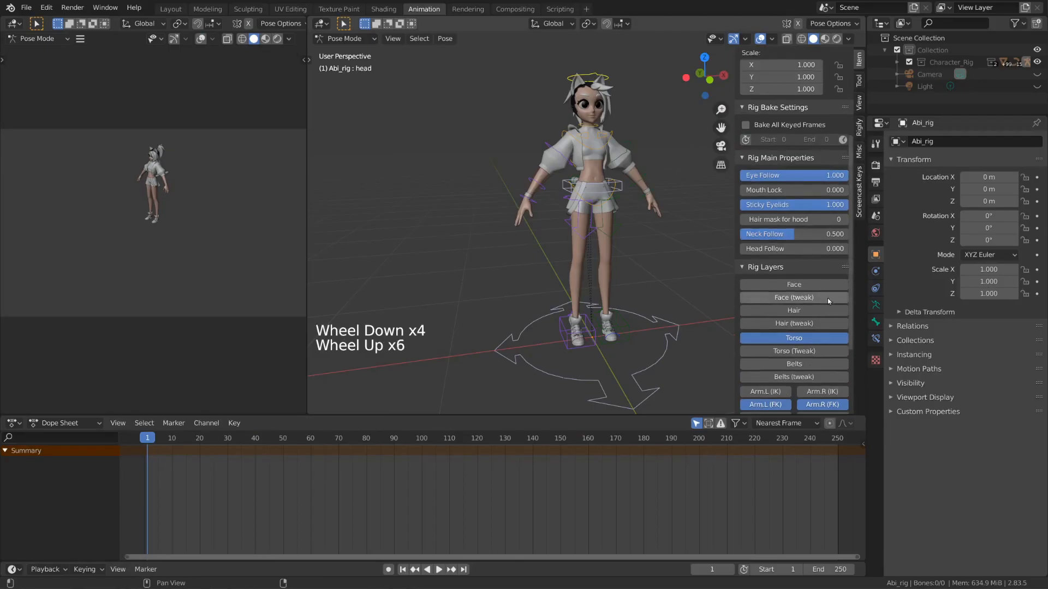
scroll(829, 306, down, 6)
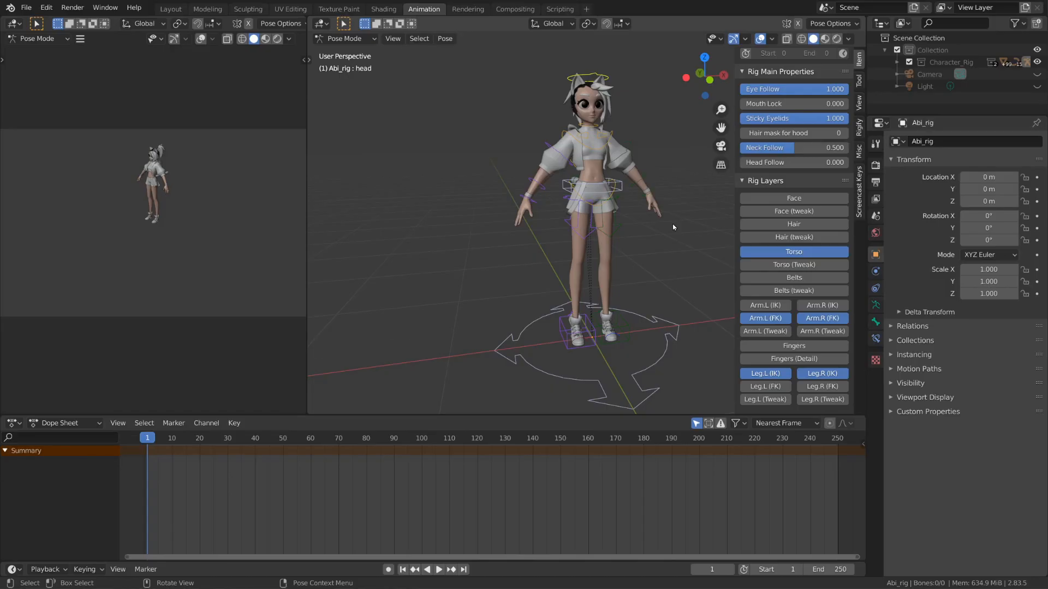
shift+middle_drag(673, 224, 618, 246)
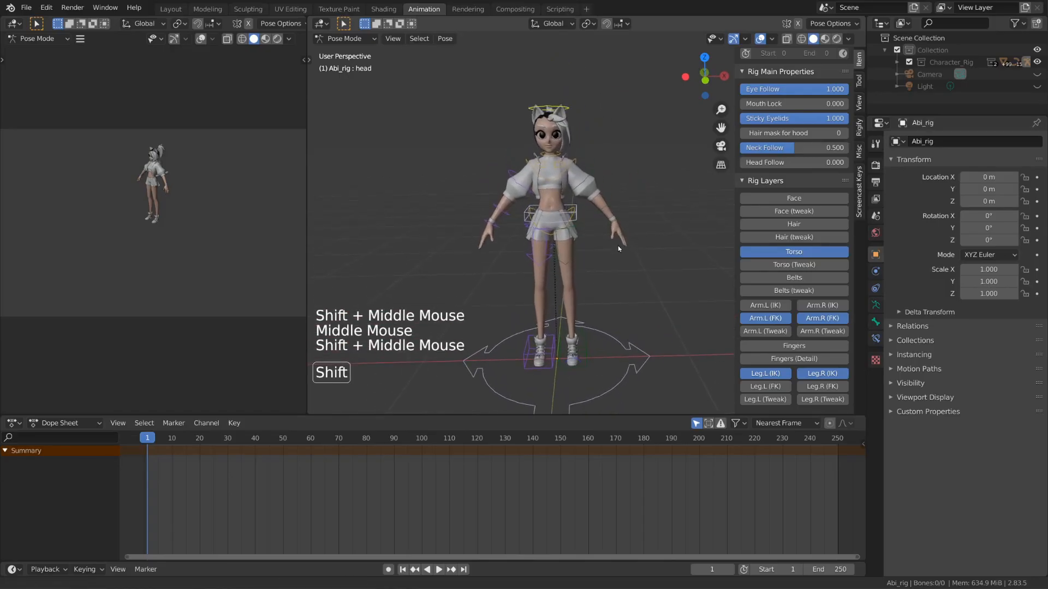
Step: Select the left upper arm's FK control and frame the character's upper body
click(592, 174)
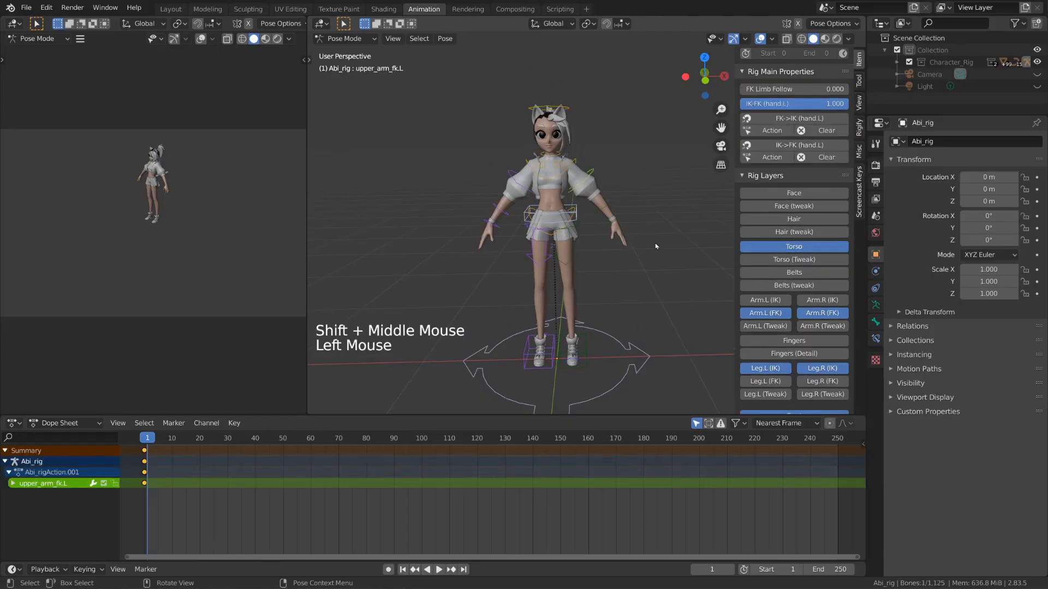
scroll(655, 244, up, 3)
mouse_move(655, 243)
shift+middle_down()
mouse_move(667, 224)
mouse_move(649, 245)
shift+middle_up()
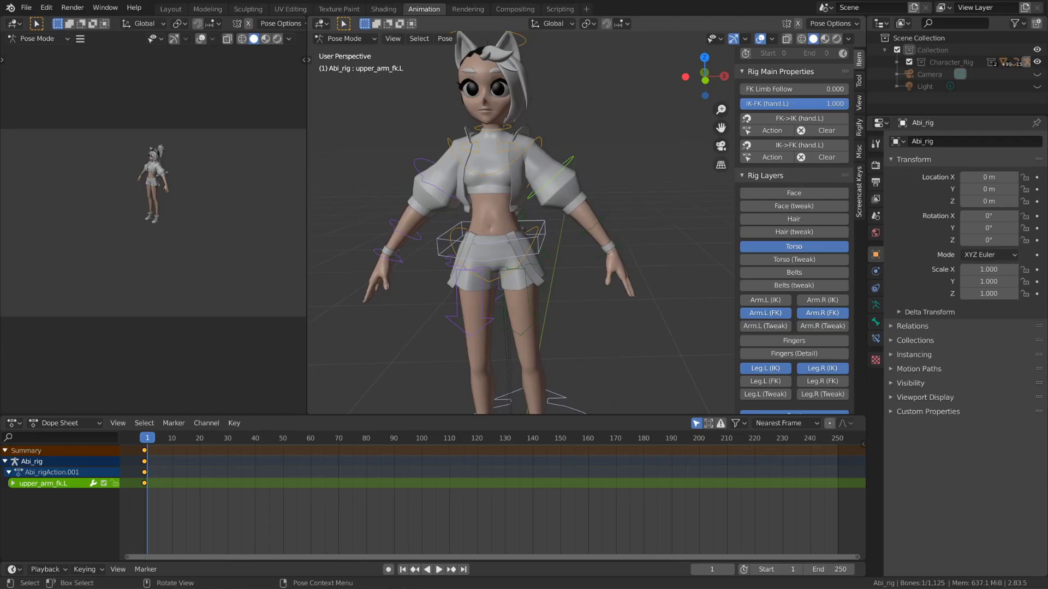
Step: Try rotating the left upper arm to raise the arm, and clear its rotation
key(r)
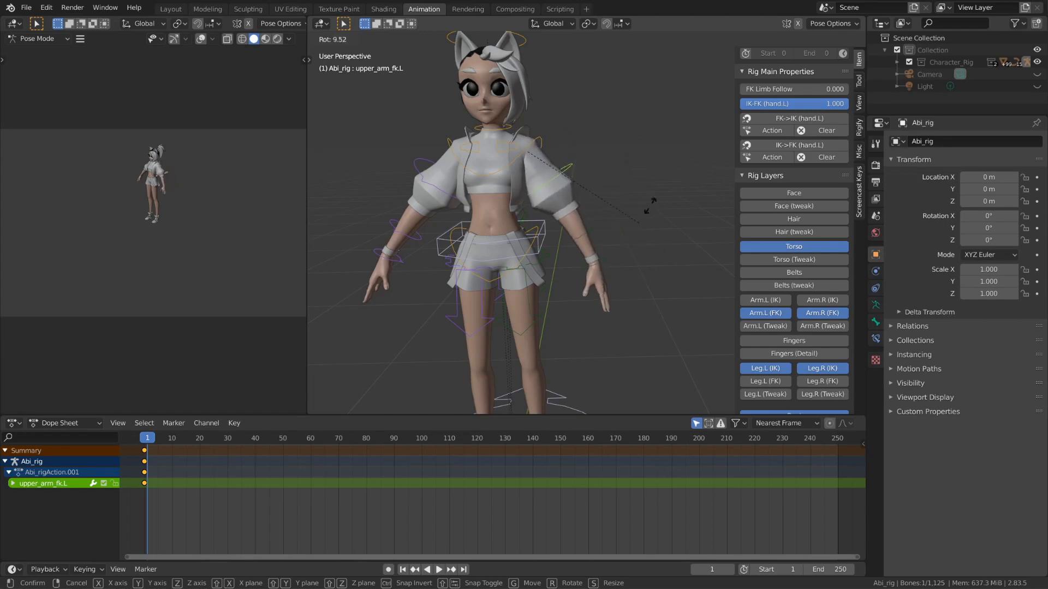
right_click(640, 124)
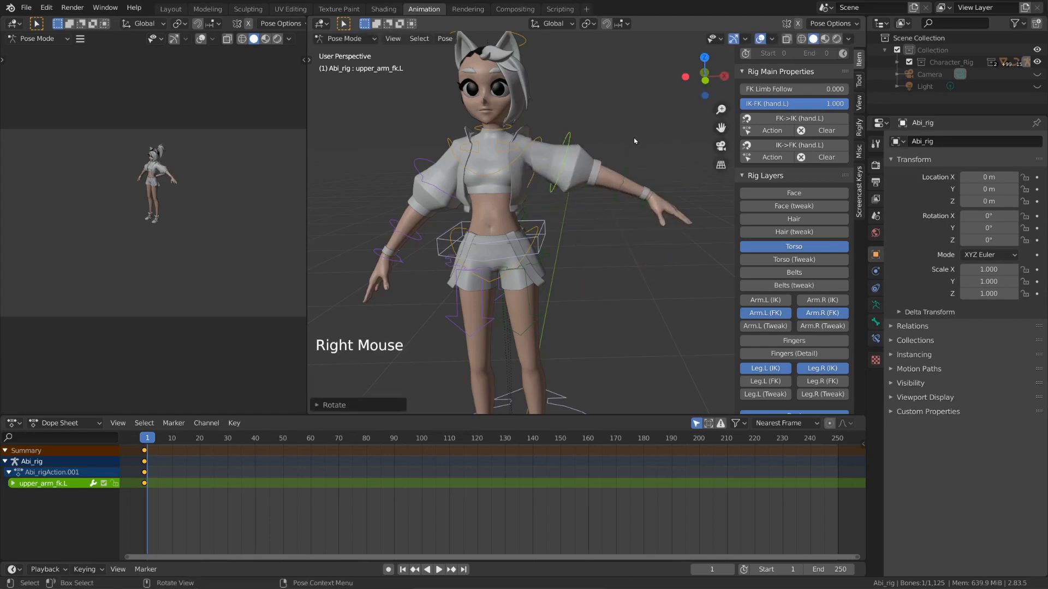
key(alt+r)
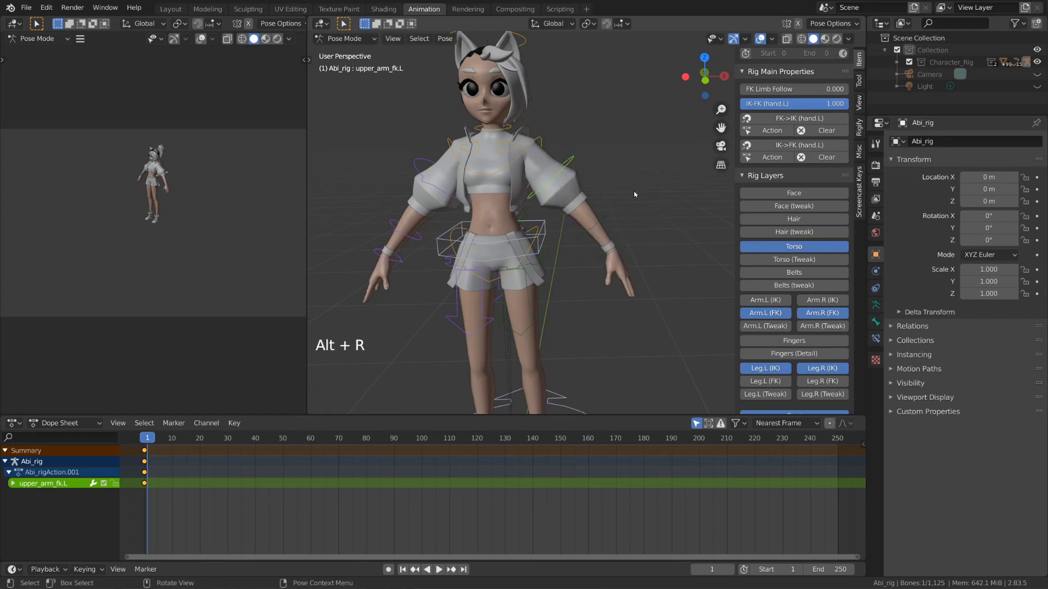
Step: Rotate the left upper arm's FK control to raise the arm, and turn the left forearm freely with trackball rotation
key(r)
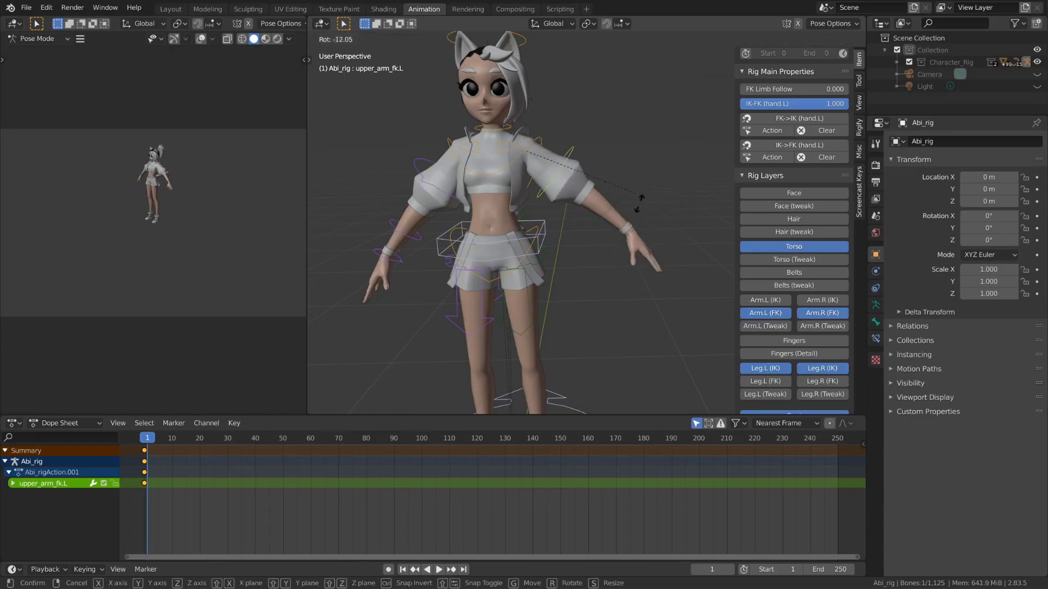
click(651, 169)
click(624, 175)
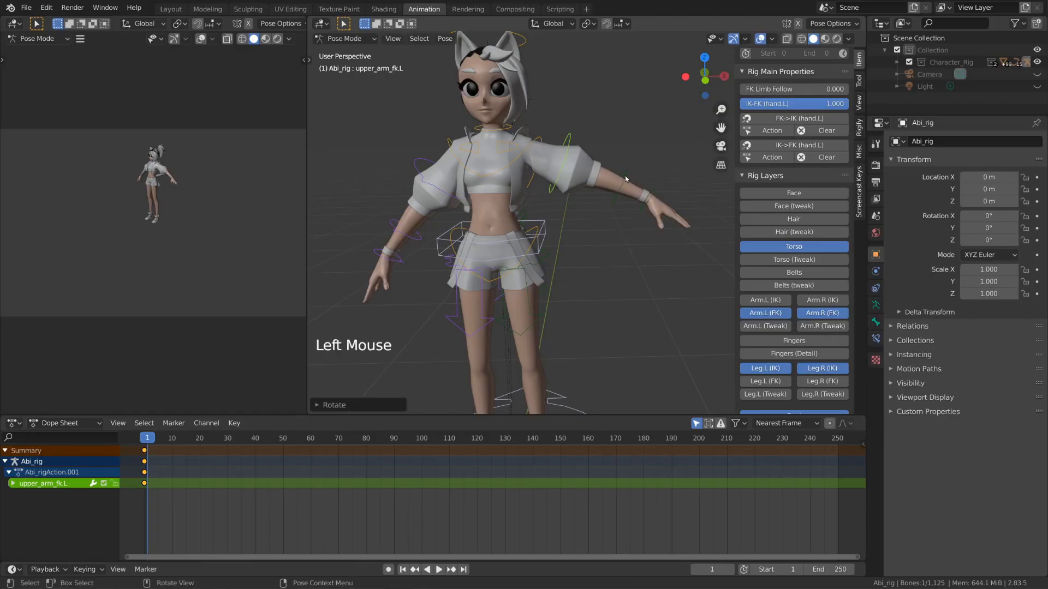
key(r)
key(r)
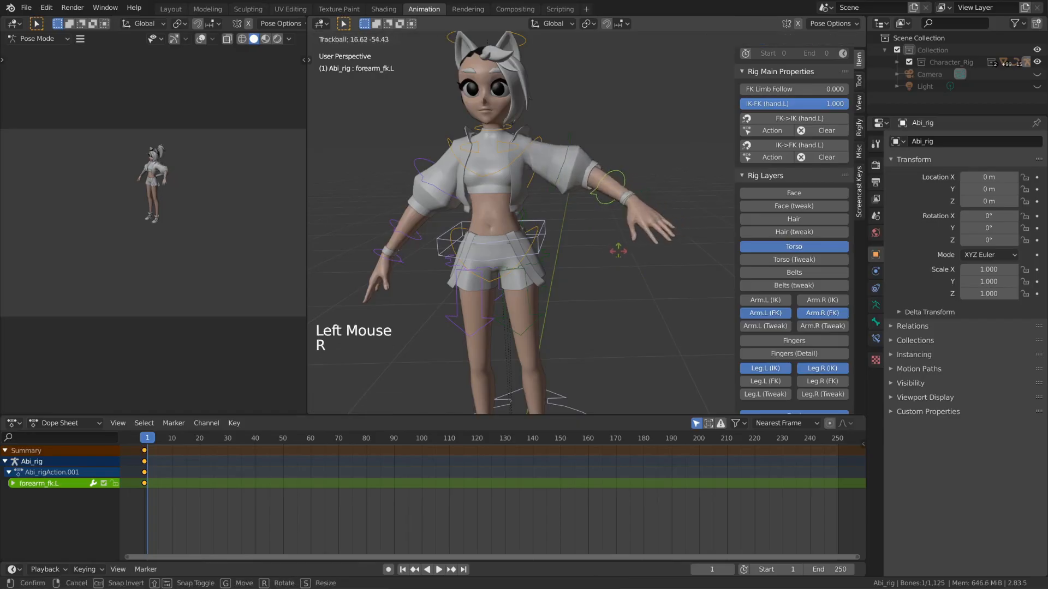
click(612, 241)
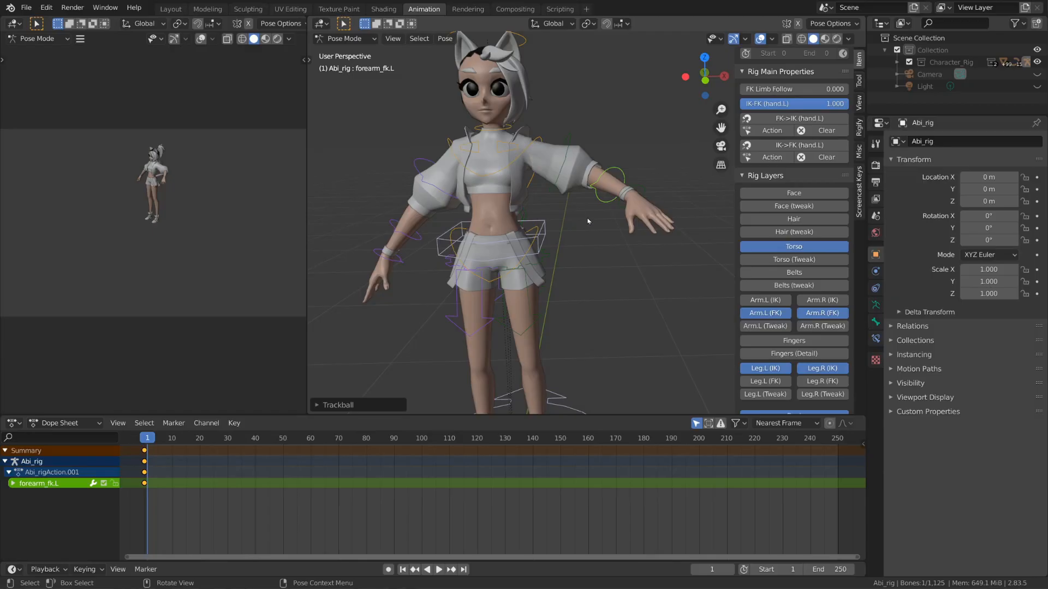
key(r)
key(r)
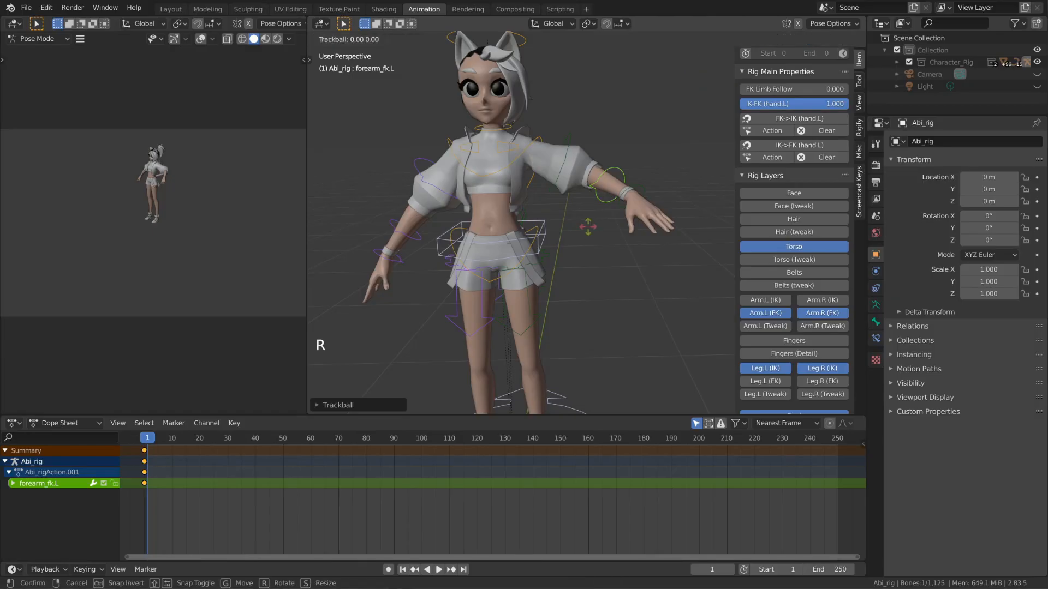
click(676, 214)
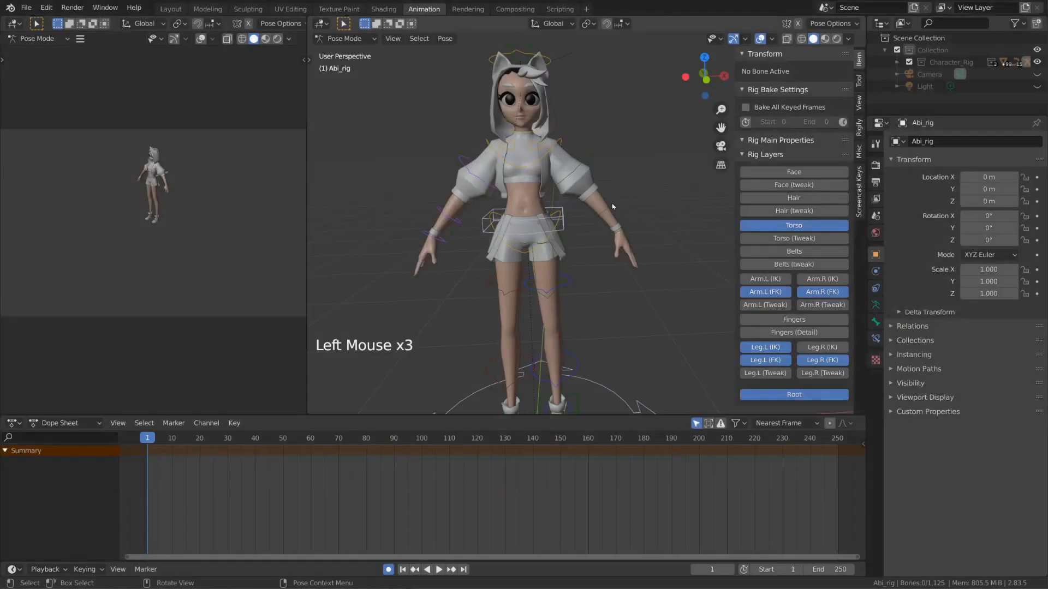
Step: Select all visible rig controls and key their rest pose at frame 1 by copying and pasting the pose
key(a)
key(ctrl+c)
key(ctrl+v)
Step: Delete the stray keyframes at frame 0 from the dope sheet and advance the timeline to frame 4
key(alt+a)
alt+click(145, 451)
key(x)
alt+scroll(586, 250, down, 3)
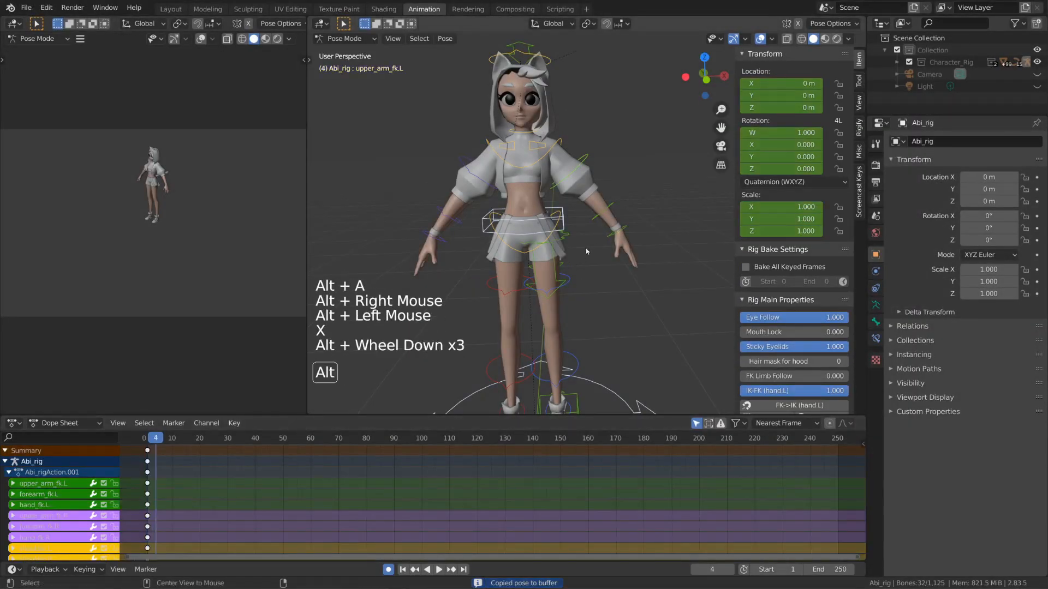
Step: Rotate the left upper arm and forearm FK controls at frame 4 to bring the bent arm across the front of the body
click(586, 159)
key(r)
shift+middle_drag(628, 194, 583, 143)
key(r)
click(628, 173)
key(r)
key(r)
click(586, 191)
click(578, 171)
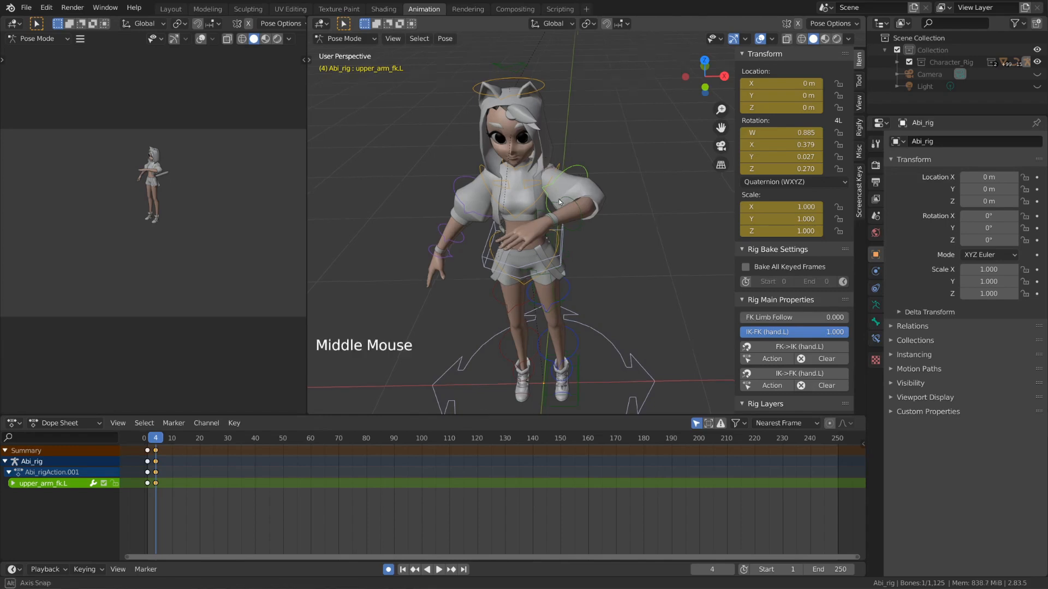
Step: Advance to frame 7, swing the left arm outward with its FK controls, and clear the left forearm's rotation
alt+scroll(591, 218, down, 3)
shift+middle_drag(589, 185, 594, 247)
key(r)
key(r)
click(620, 158)
click(615, 164)
key(r)
key(r)
click(657, 174)
key(alt+r)
Step: Rotate the left upper arm and forearm freely at frame 7 until the hand is raised beside the head
click(597, 194)
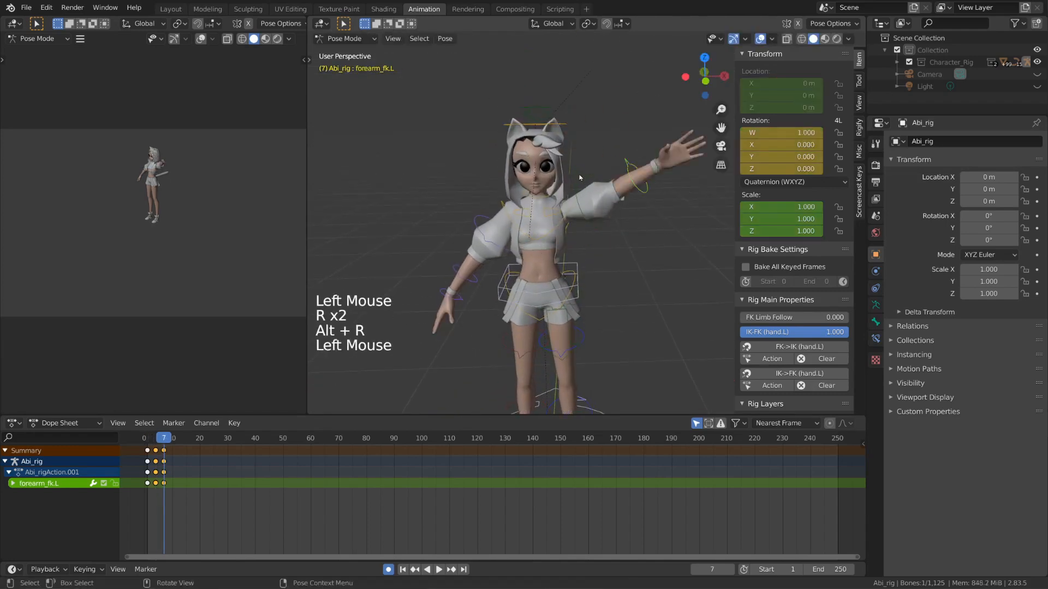
key(r)
key(r)
key(r)
key(r)
click(650, 159)
Step: Scrub back and forth through the first frames to examine the left arm's FK motion
alt+scroll(534, 359, up, 5)
alt+scroll(535, 359, down, 5)
alt+scroll(533, 358, up, 1)
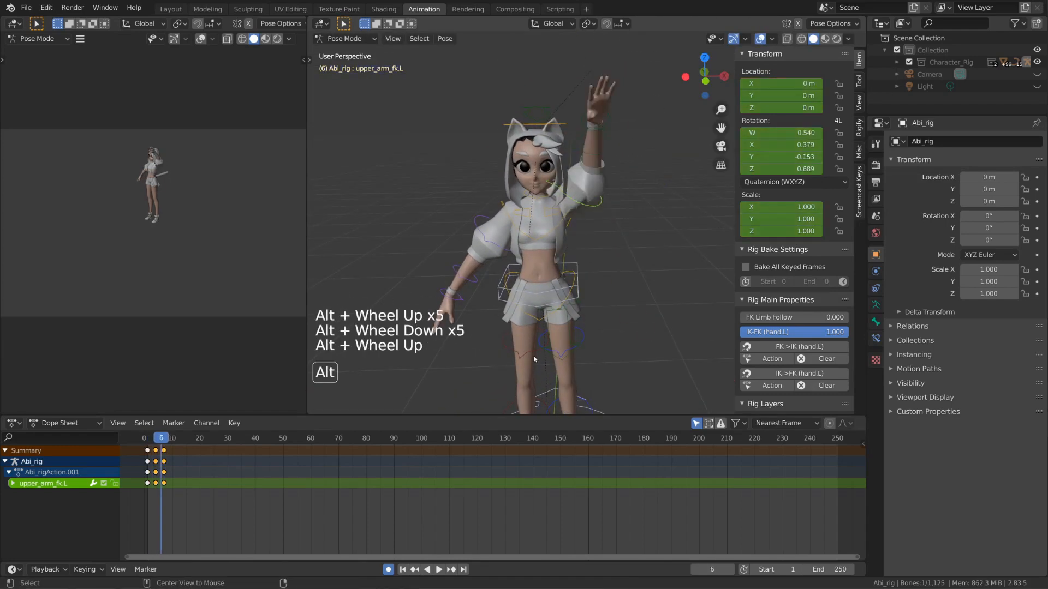
click(611, 155)
alt+scroll(628, 207, up, 4)
alt+scroll(632, 229, down, 4)
alt+scroll(631, 229, up, 2)
click(606, 210)
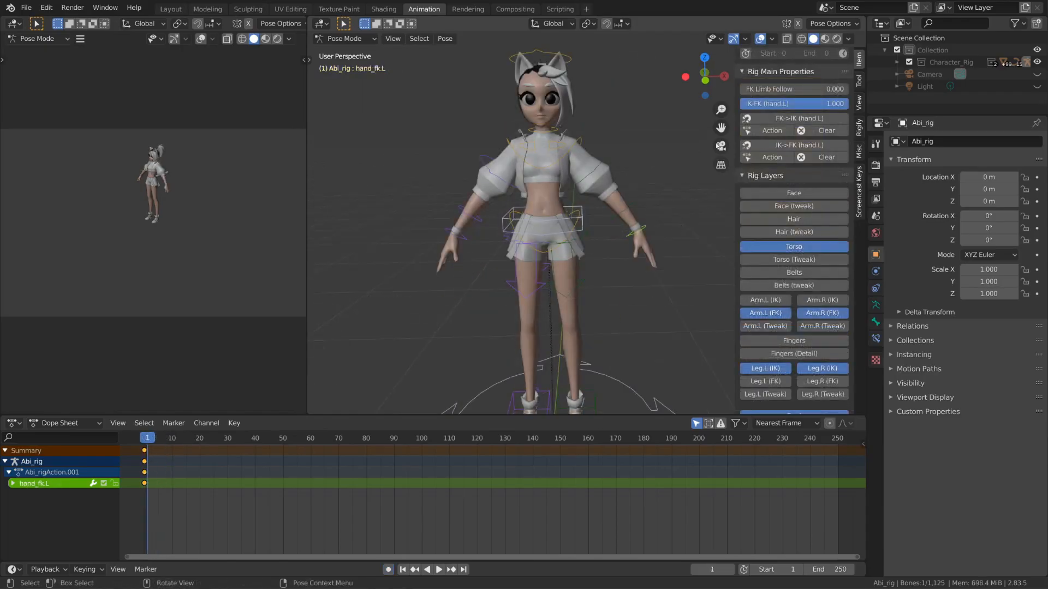
Step: Set the left hand's IK-FK to 0.000 and show the IK control layers for both arms
drag(818, 104, 709, 103)
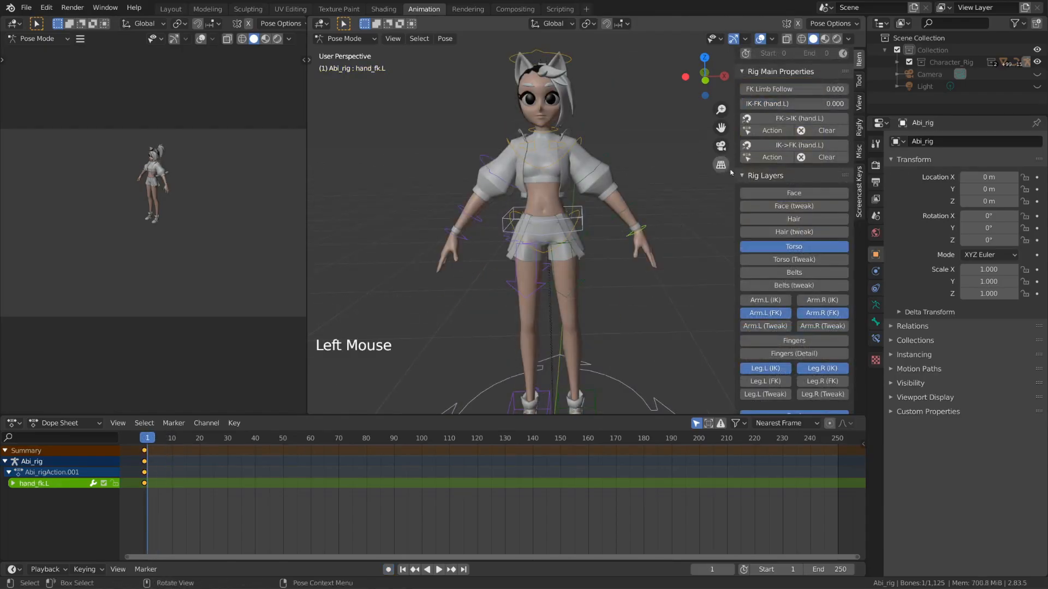
click(765, 300)
click(822, 300)
Step: Try raising the left hand's IK control above the shoulder and rotating the hand freely with trackball rotation
click(680, 256)
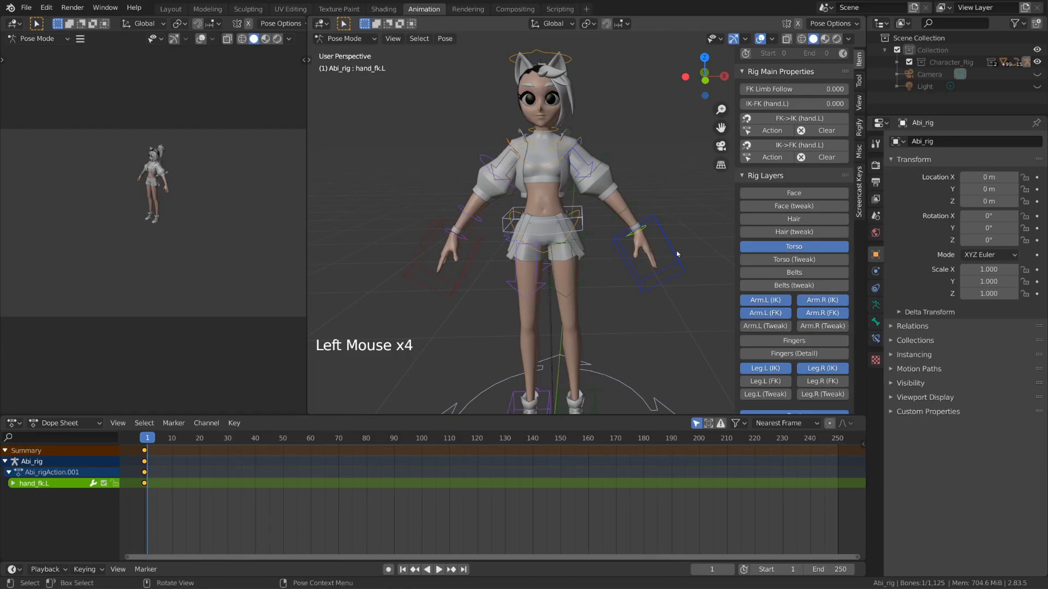
middle_drag(680, 256, 660, 232)
key(g)
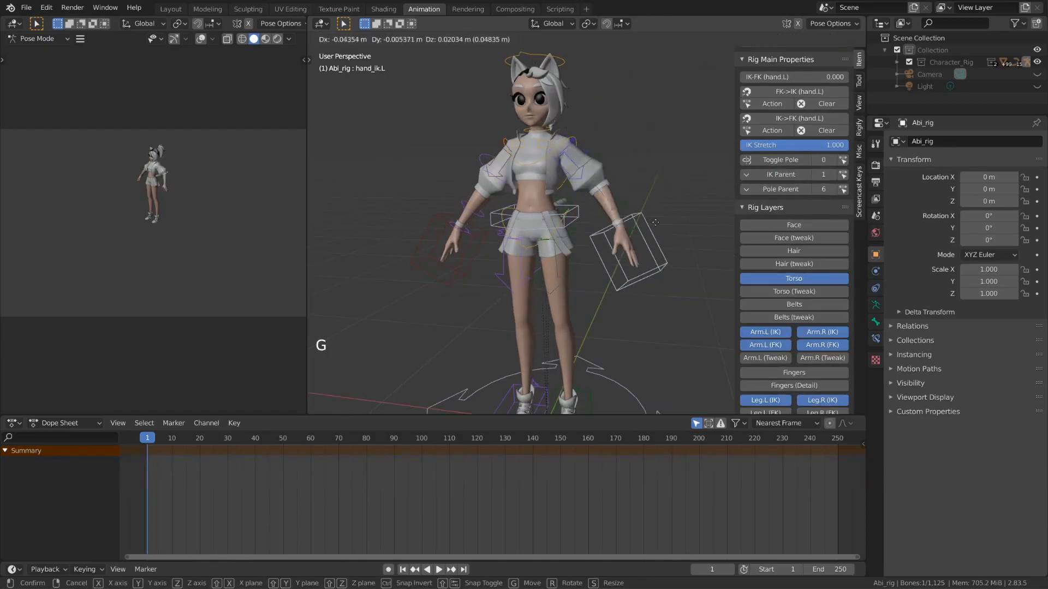
click(674, 101)
key(r)
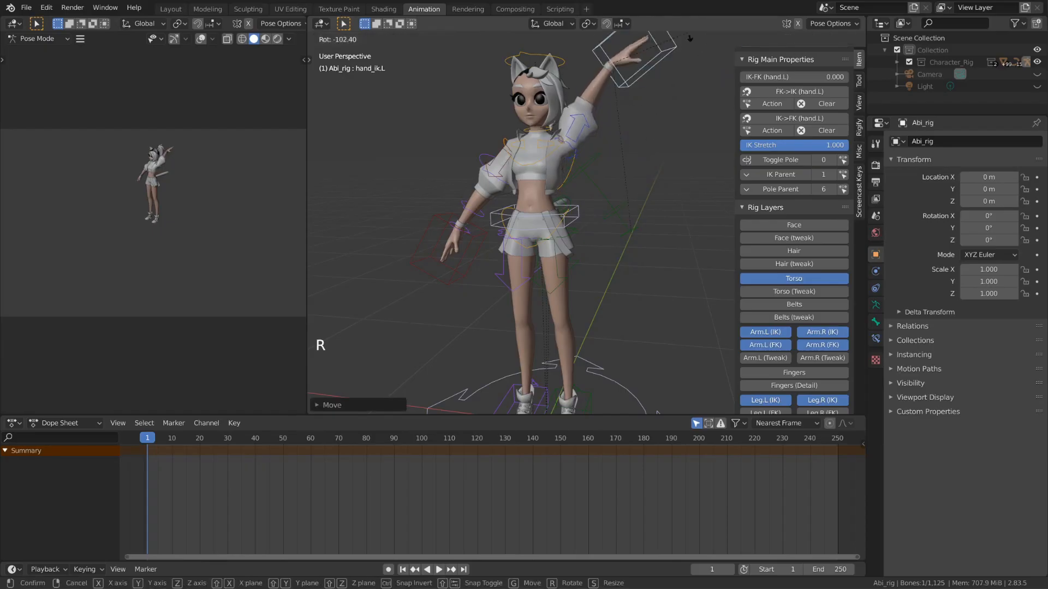
key(r)
click(640, 144)
key(g)
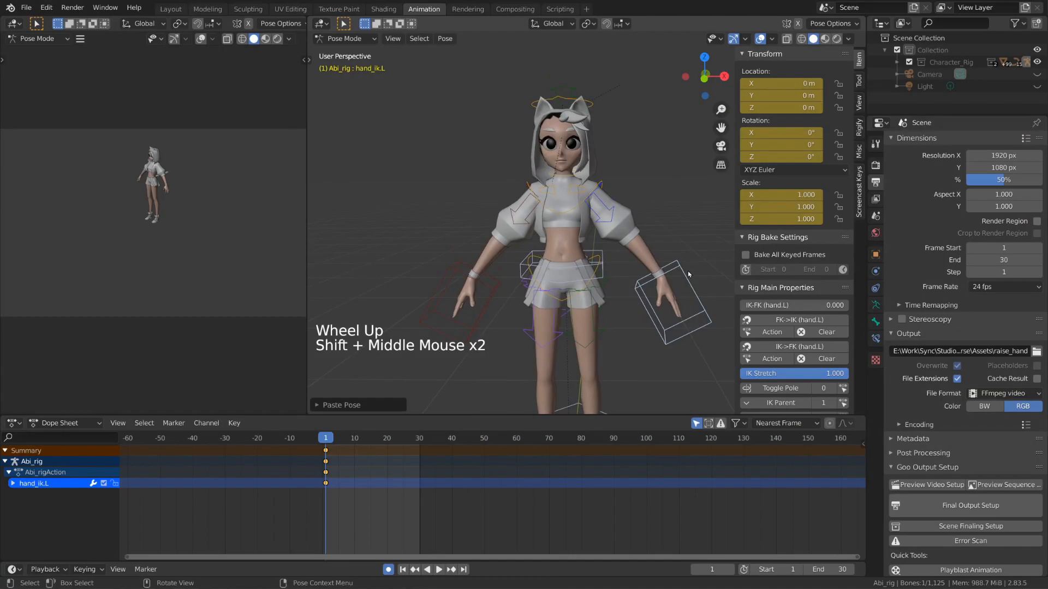
Step: Advance to frame 5 and key a raised left arm by moving and freely rotating the left hand's IK control
alt+scroll(518, 229, down, 5)
alt+scroll(518, 229, up, 1)
middle_drag(518, 229, 631, 267)
key(g)
key(r)
middle_click(614, 299)
key(r)
key(r)
click(673, 237)
Step: Advance to frame 10 and key the next arm pose by moving and rotating the left hand's IK control near the head
alt+scroll(669, 241, down, 5)
key(g)
key(g)
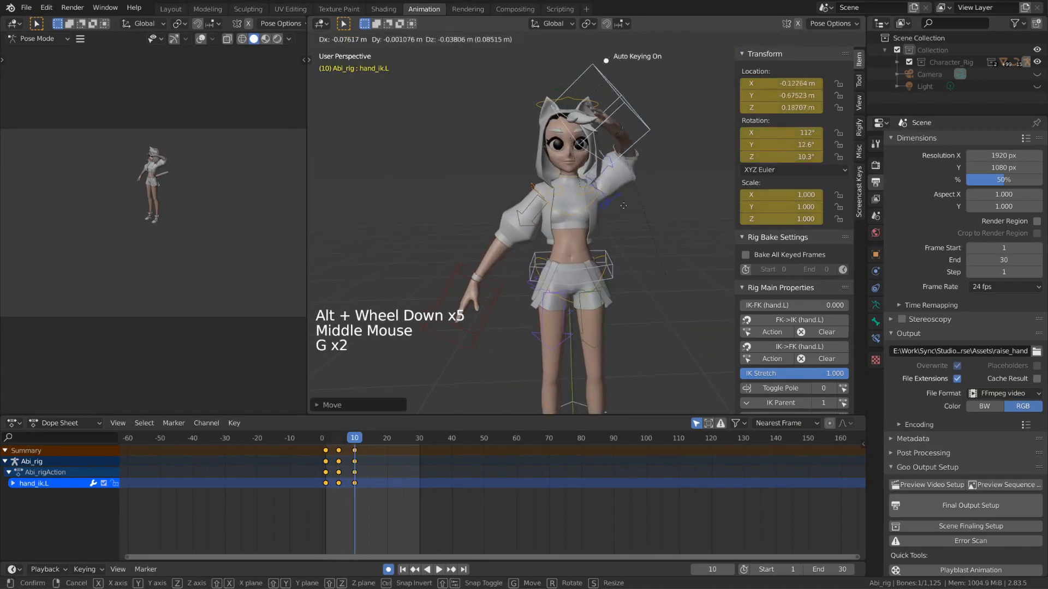
click(658, 147)
key(r)
key(r)
key(r)
key(g)
Step: Advance to frame 13 and key the left hand's IK control stretched up above the head, rotating the hand to match
alt+scroll(655, 163, down, 2)
alt+scroll(654, 163, down, 1)
key(g)
key(r)
shift+middle_drag(694, 115, 644, 197)
key(g)
key(r)
key(r)
Step: Play the hand-raise animation from frame 1 and tighten its timing by moving the keys to frames 4, 7 and 10
click(326, 438)
key(space)
key(space)
click(355, 450)
key(g)
click(339, 451)
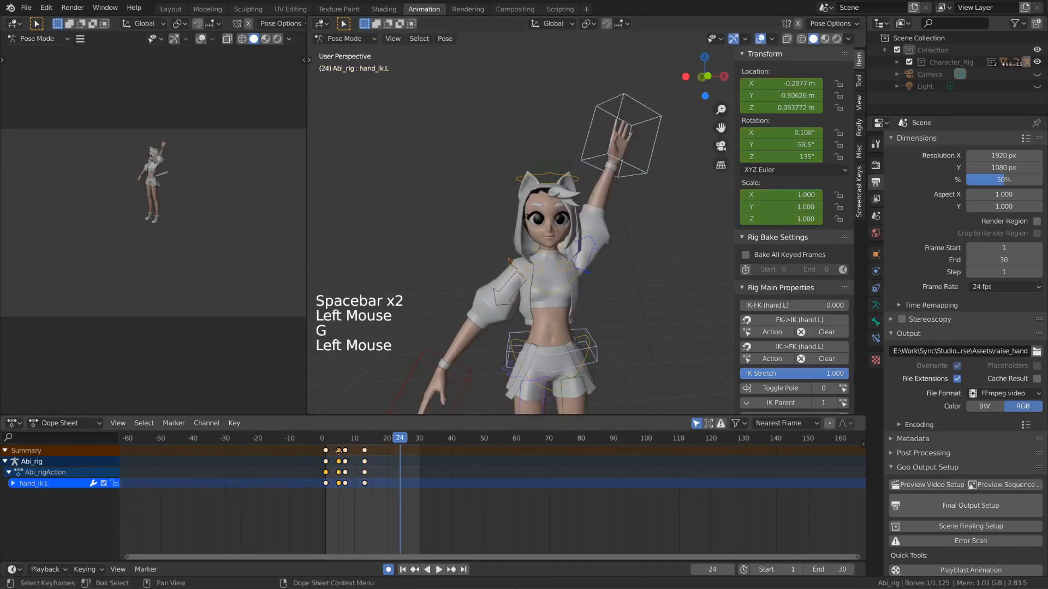
key(g)
Step: Play the retimed hand raise from frame 1 with the viewport overlays hidden, and show the overlays again
click(326, 438)
key(space)
key(shift+alt+z)
shift+middle_drag(595, 322, 587, 328)
click(545, 338)
key(space)
click(524, 344)
key(space)
key(space)
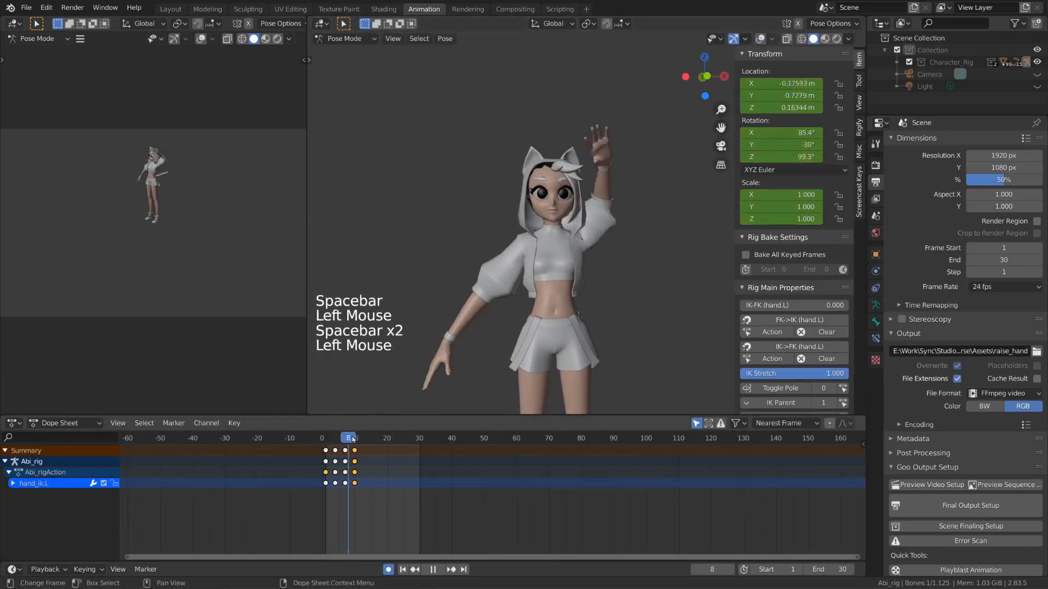
key(shift+alt+z)
click(486, 351)
key(space)
Step: Try rotating and lowering the left hand's IK control, and clear its rotation and location
key(r)
key(r)
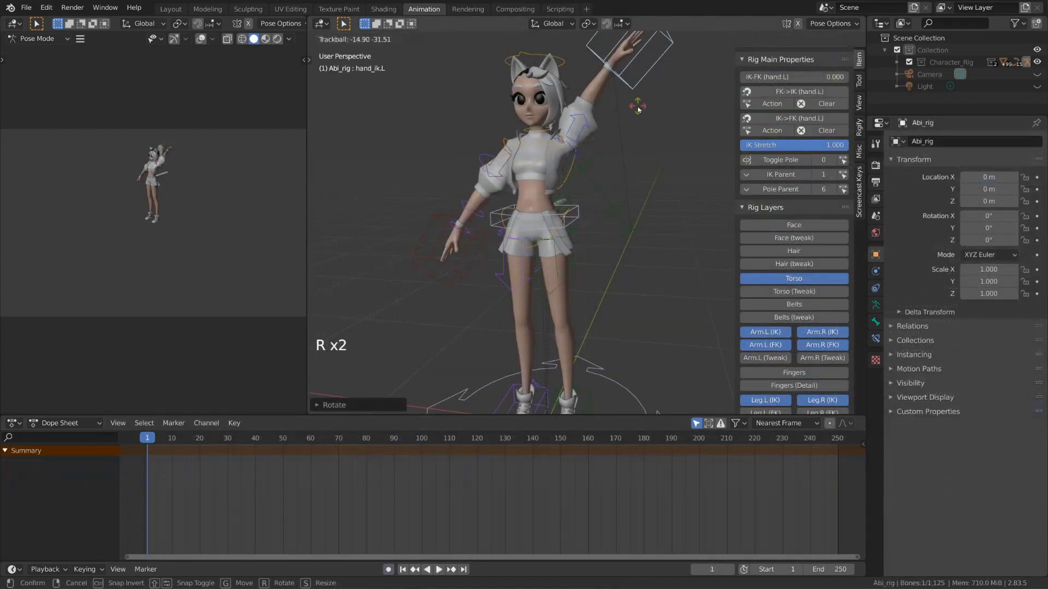
key(g)
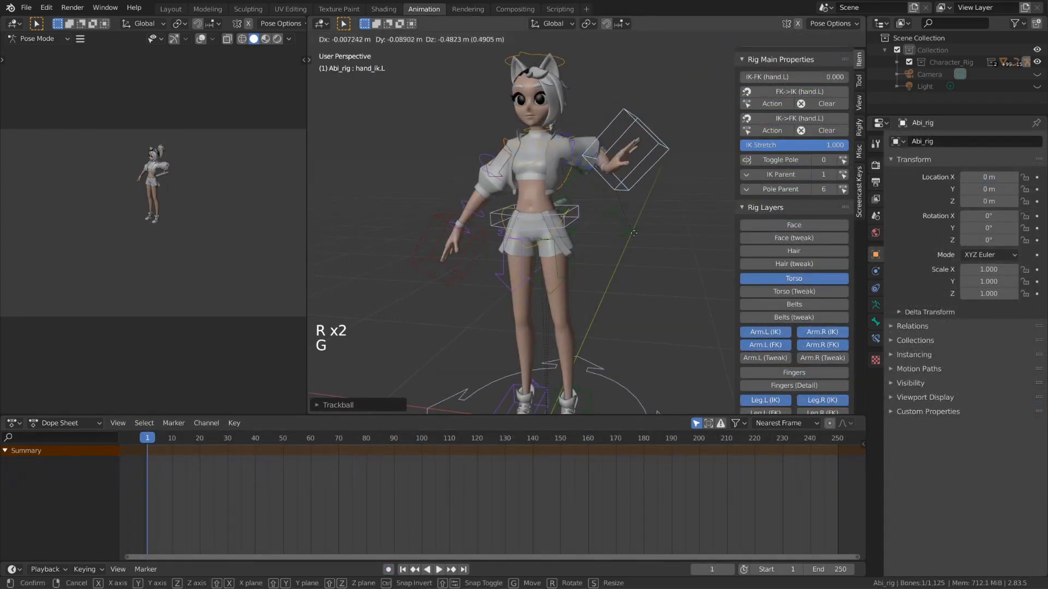
click(644, 292)
key(alt+r)
key(alt+g)
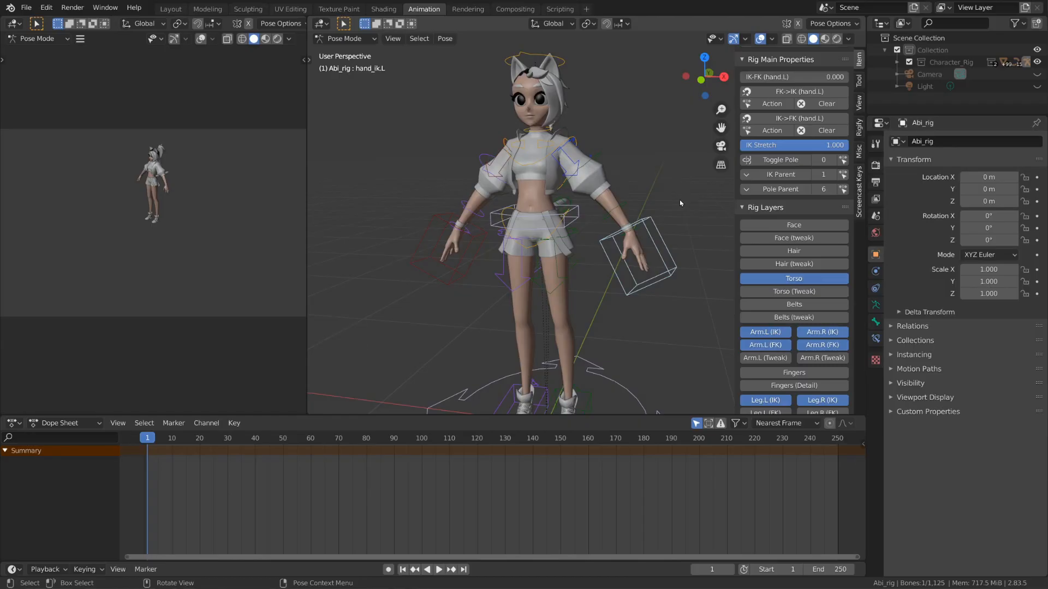
Step: Show the FK control layers for both legs and switch both feet to FK with IK-FK at 1.000
mouse_move(679, 200)
middle_down()
mouse_move(672, 219)
mouse_move(683, 217)
middle_up()
scroll(621, 233, down, 2)
shift+middle_drag(621, 233, 677, 243)
scroll(622, 218, down, 1)
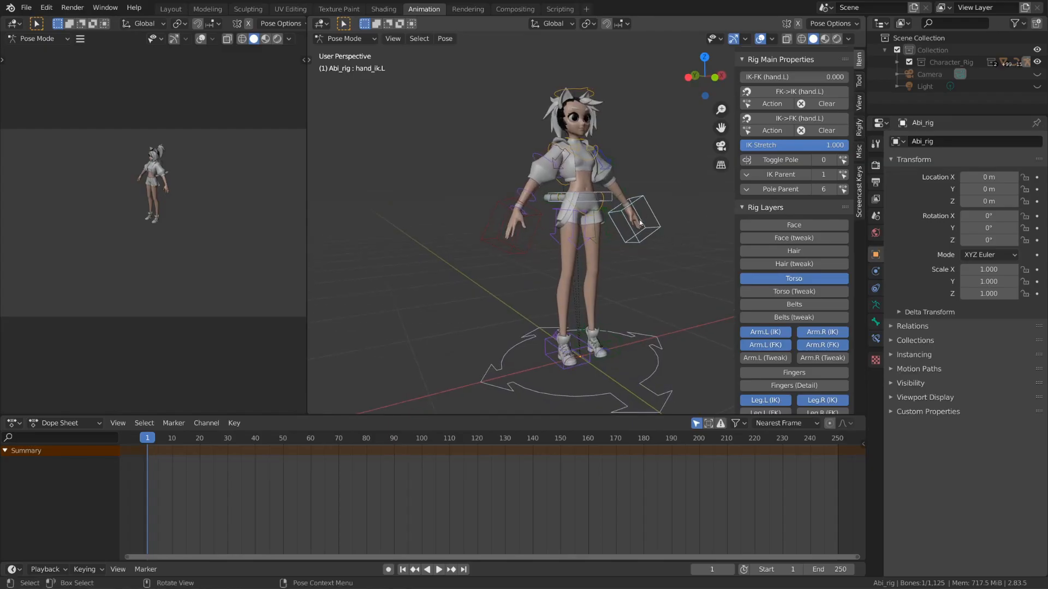
click(611, 205)
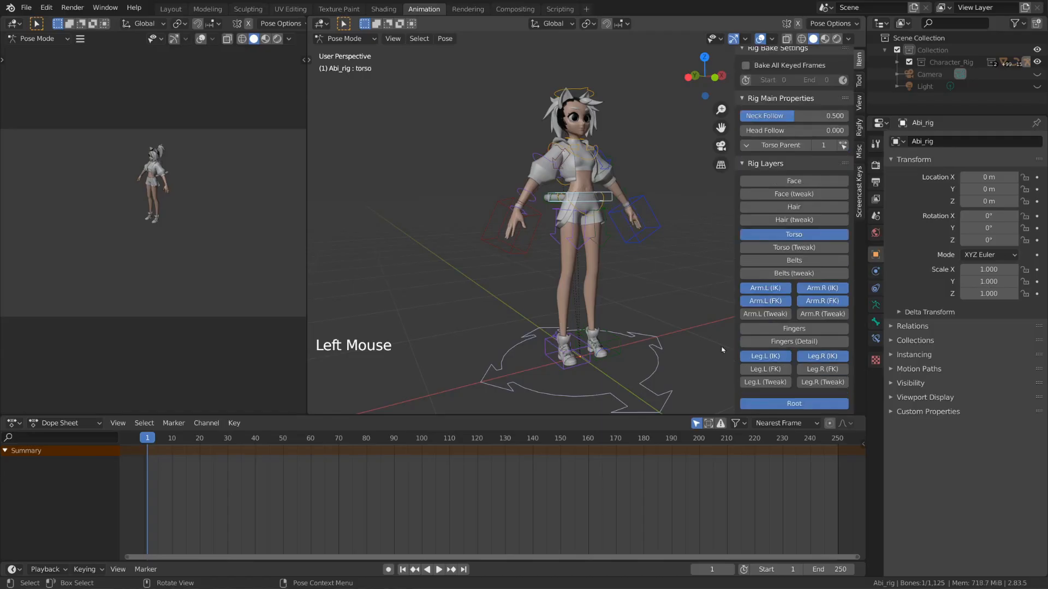
drag(764, 369, 807, 365)
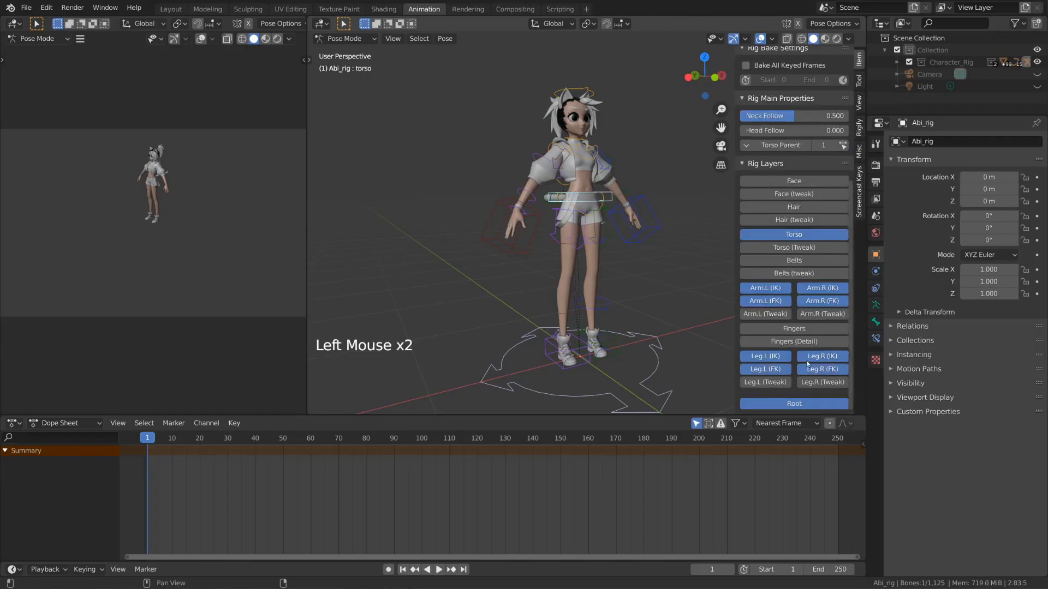
click(607, 307)
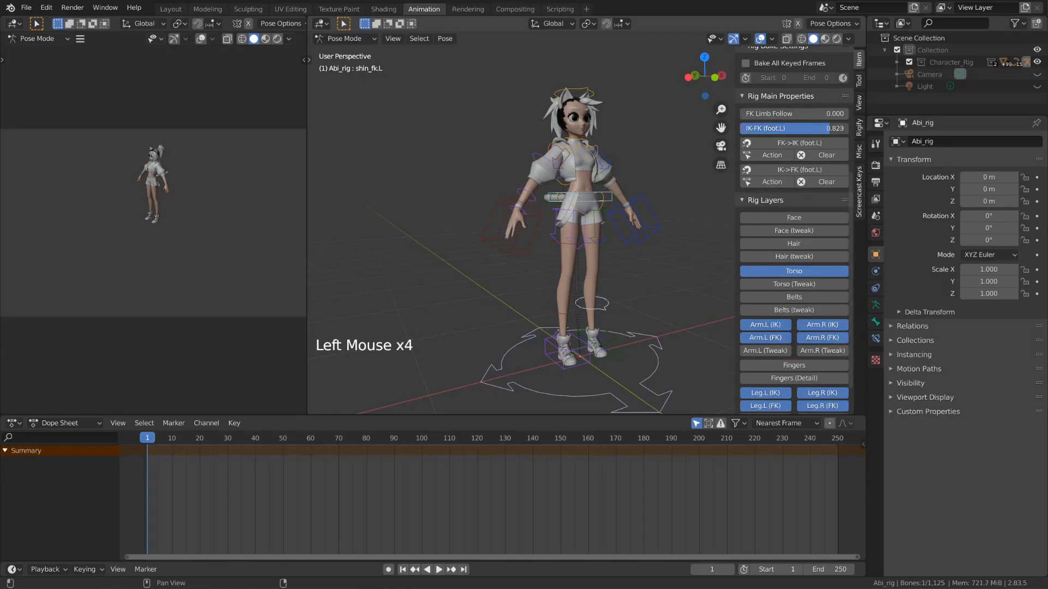
click(557, 309)
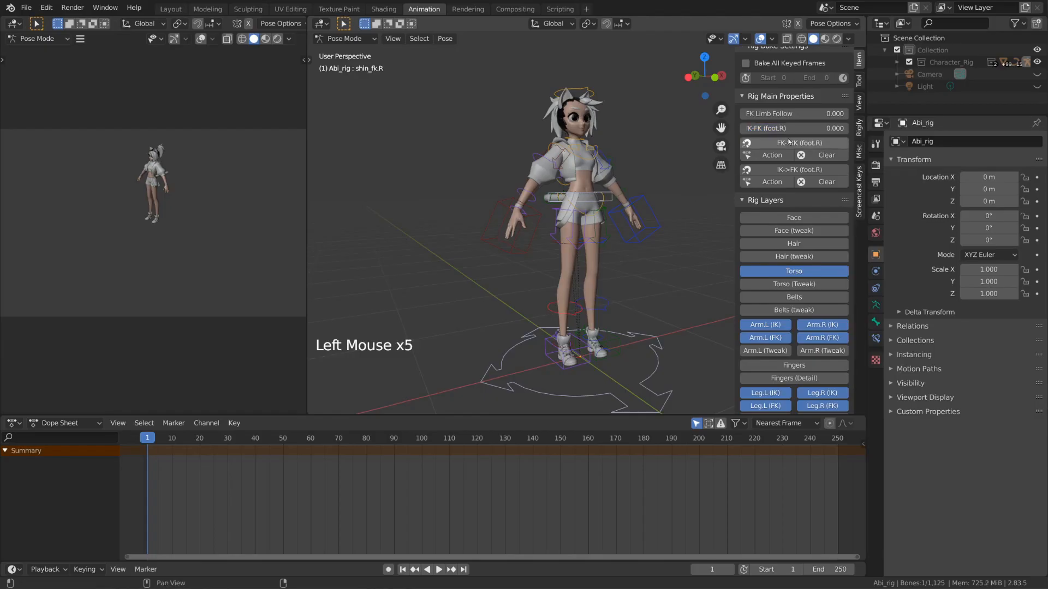
Step: Try lowering the torso control along the global Z axis with both legs in FK
click(609, 201)
key(g)
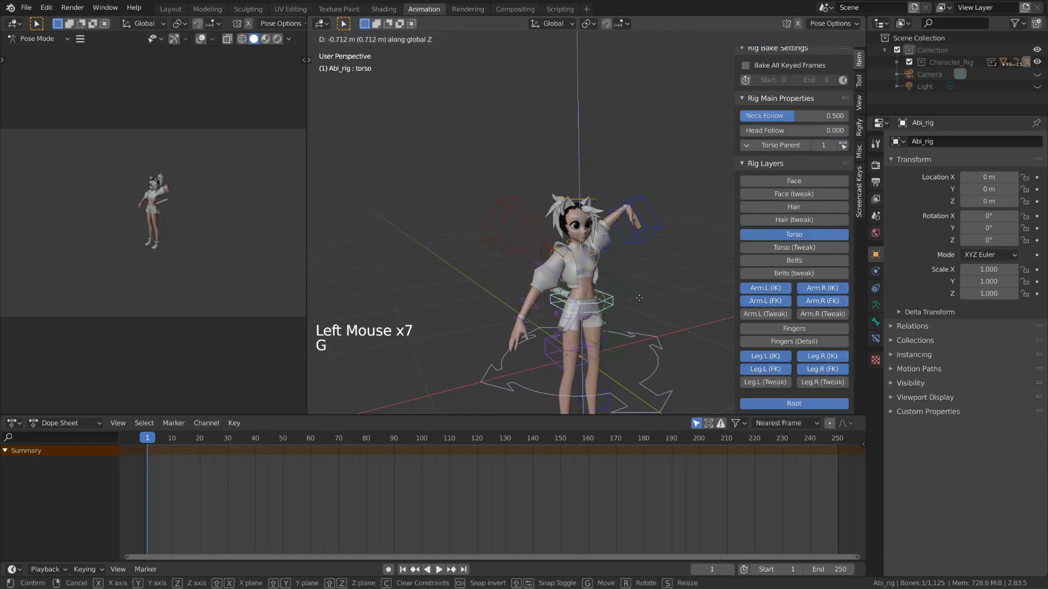
click(621, 300)
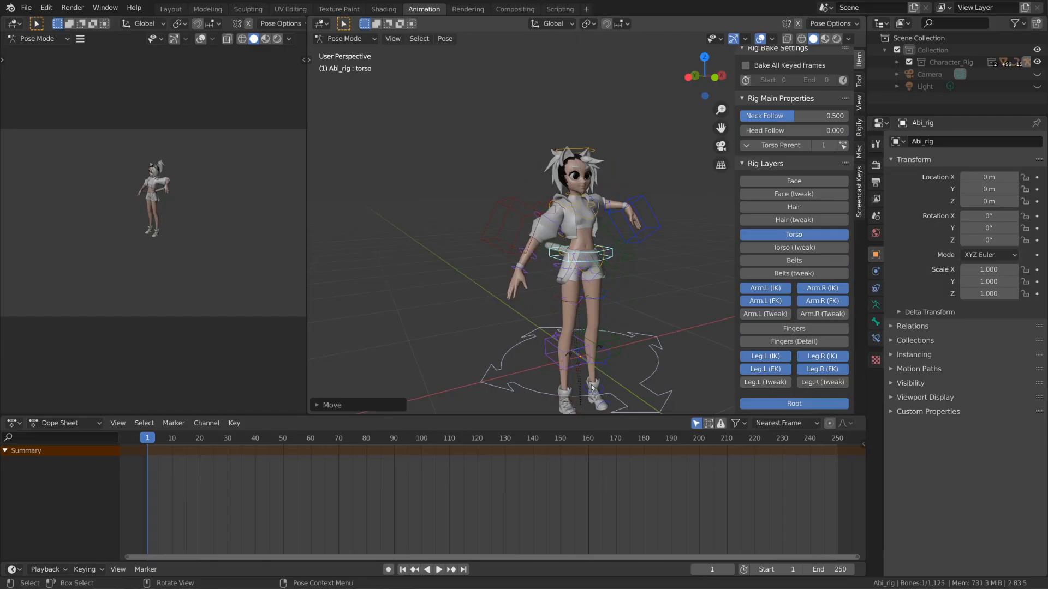
Step: Bend the left knee by rotating the left shin's FK control, and swing the left thigh forward and up
click(607, 364)
middle_drag(607, 364, 666, 308)
key(r)
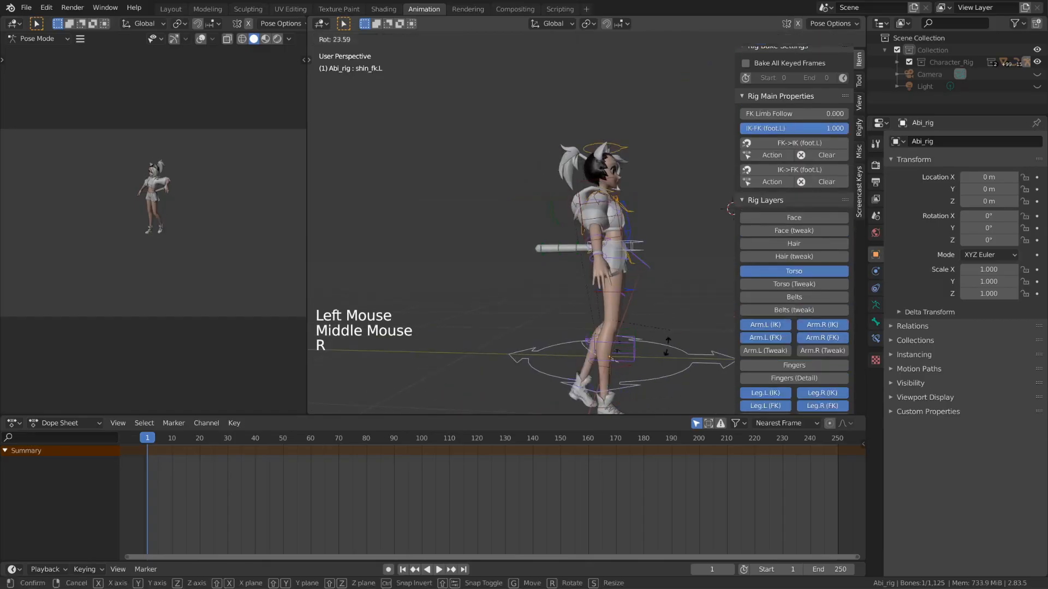
click(638, 354)
click(636, 352)
key(r)
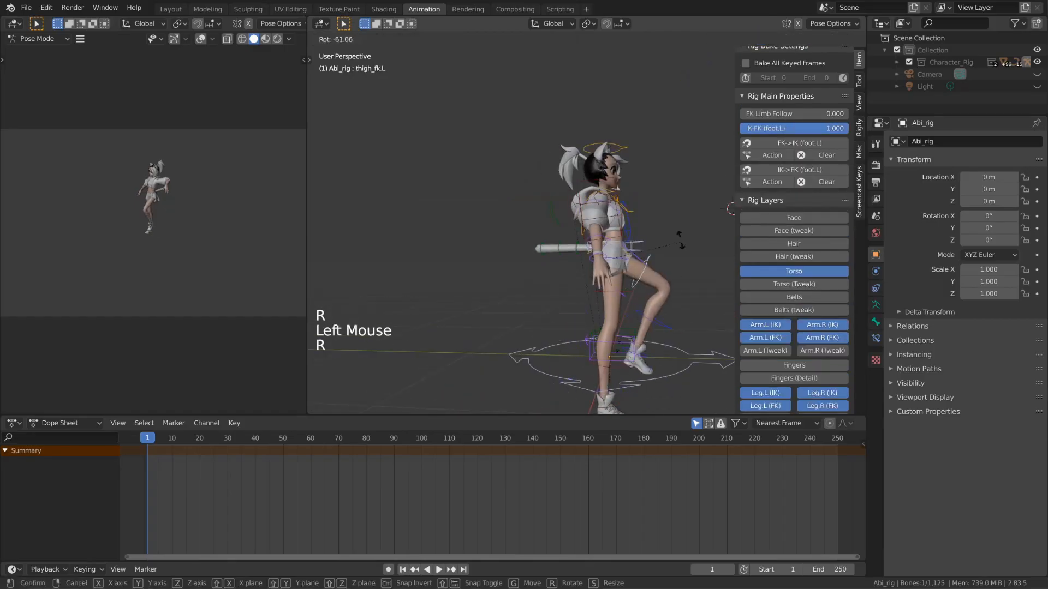
click(676, 307)
Step: Fold the left shin further back with its FK control and adjust the left thigh's rotation
click(675, 306)
key(r)
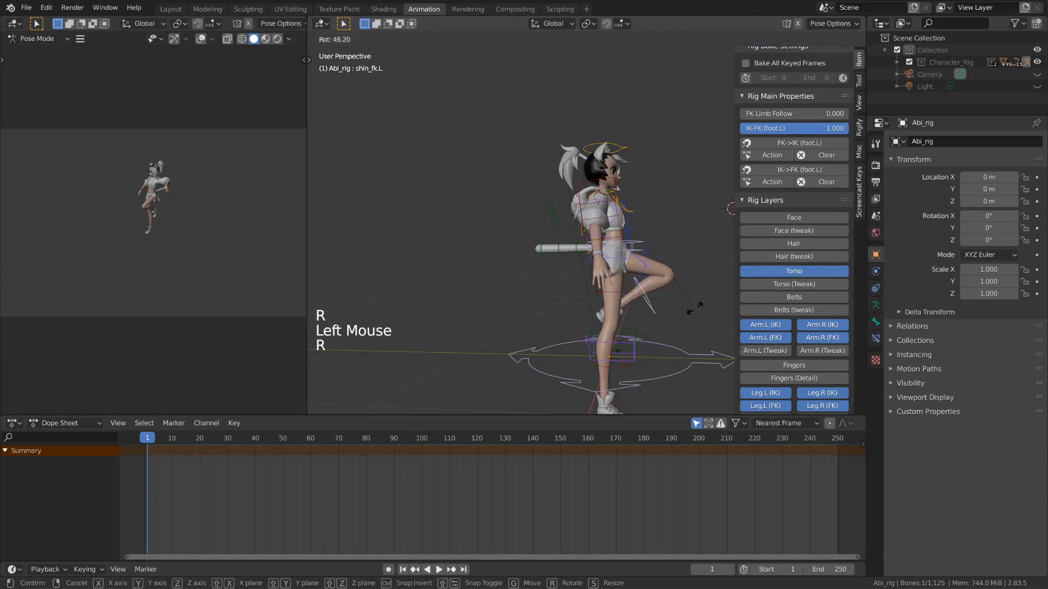
click(655, 264)
click(651, 264)
key(r)
click(676, 287)
Step: Switch the right leg back to IK by setting the right foot's IK-FK to 0
middle_drag(674, 288, 613, 294)
click(595, 296)
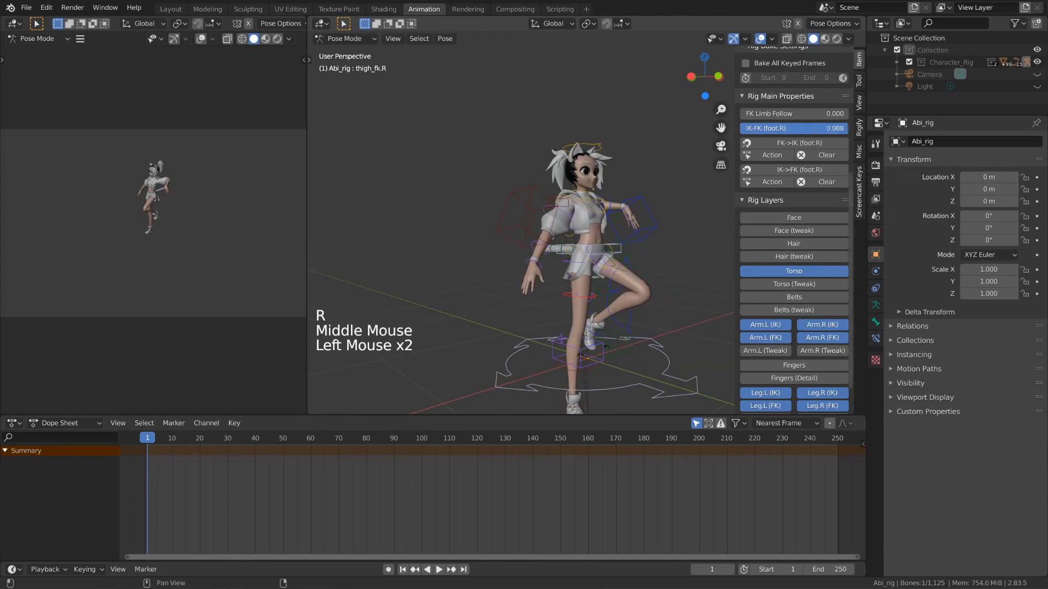
drag(840, 128, 738, 128)
Step: Try moving the torso control along the global Z axis with the right foot planted, and clear the torso's location
click(618, 247)
key(g)
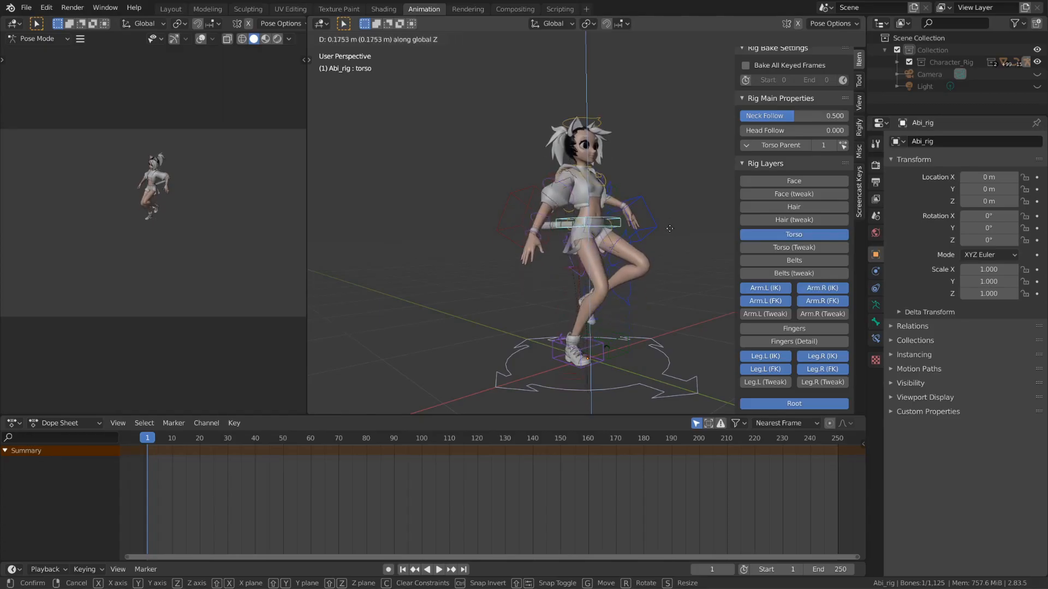
click(670, 216)
middle_drag(671, 219, 596, 265)
key(alt+g)
click(655, 215)
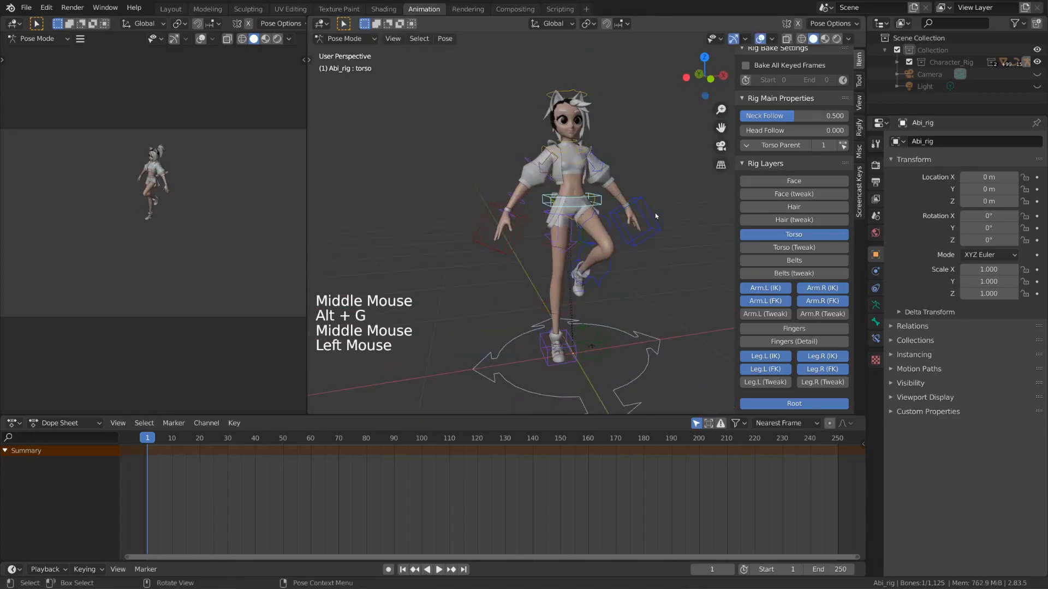
Step: Set the right hand's IK-FK to 0.000 and try rotating the right upper arm's FK control
click(493, 216)
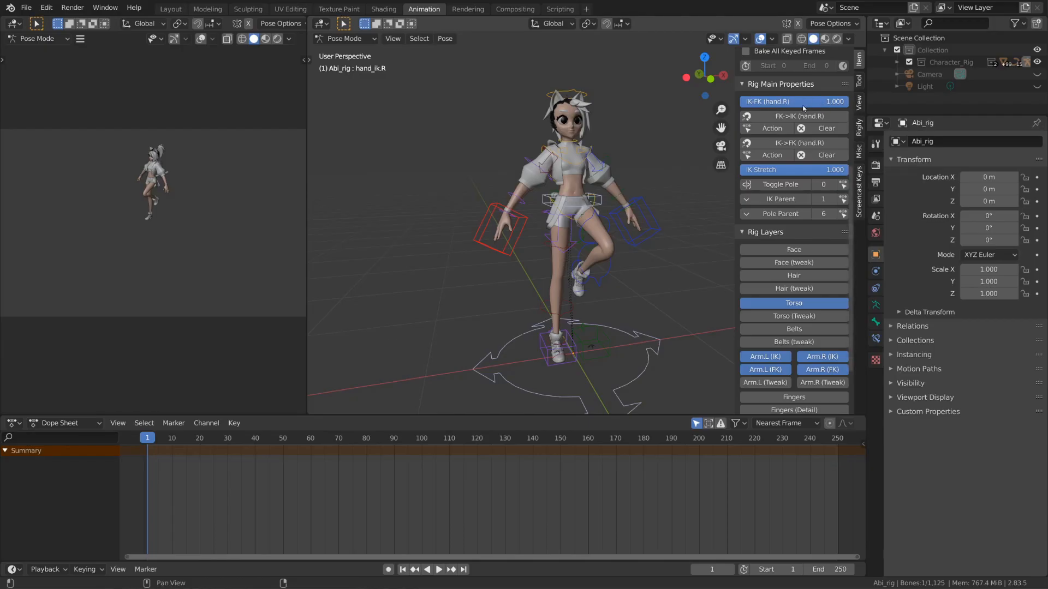
drag(816, 105, 814, 106)
click(537, 161)
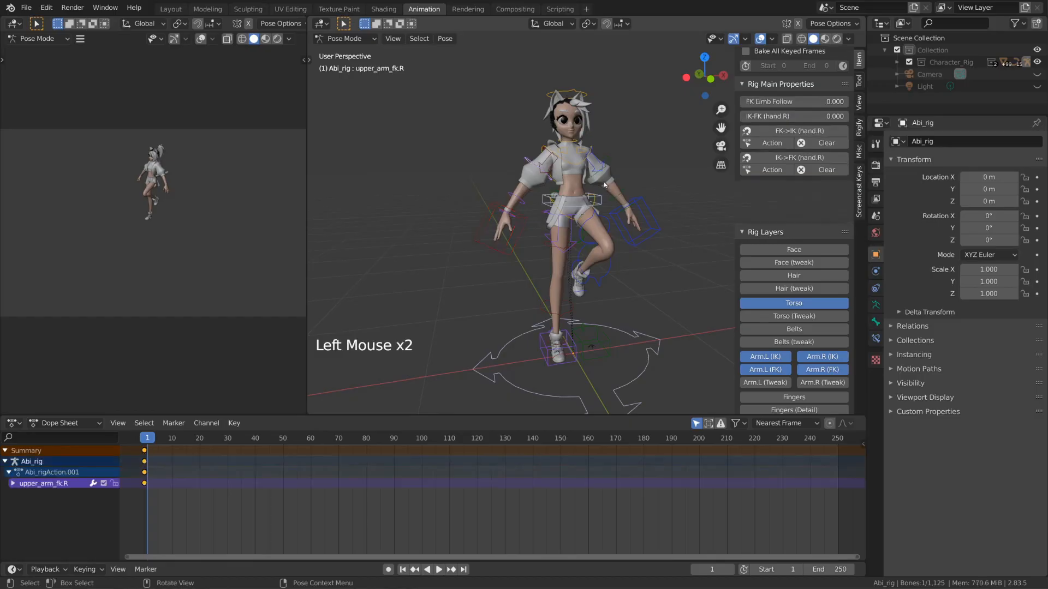
middle_drag(538, 164, 578, 213)
key(r)
right_click(610, 182)
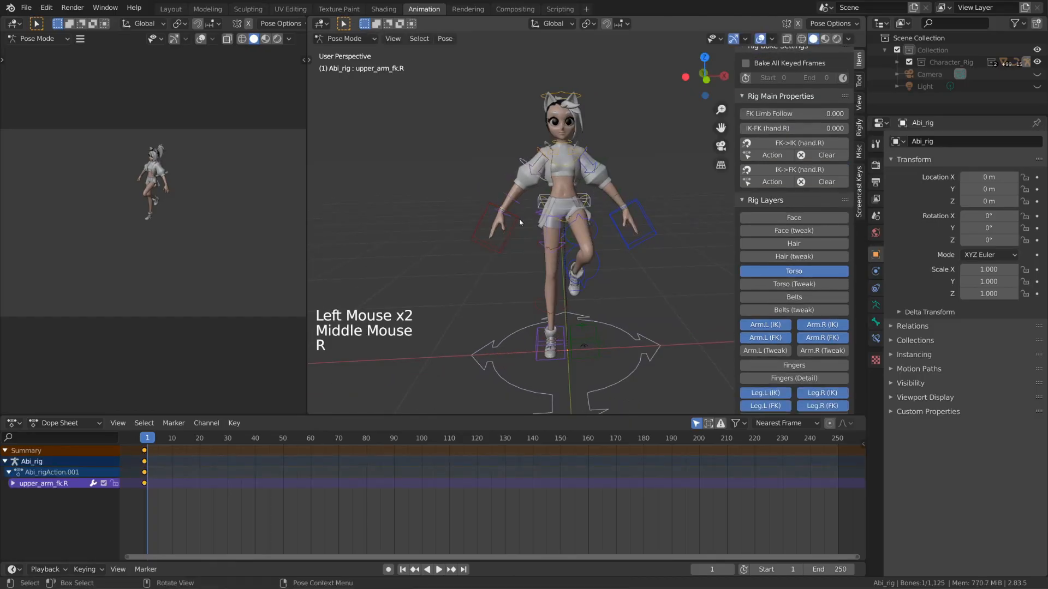
Step: Move the right hand's IK control slightly upward to bend the right arm
click(516, 219)
key(g)
click(512, 198)
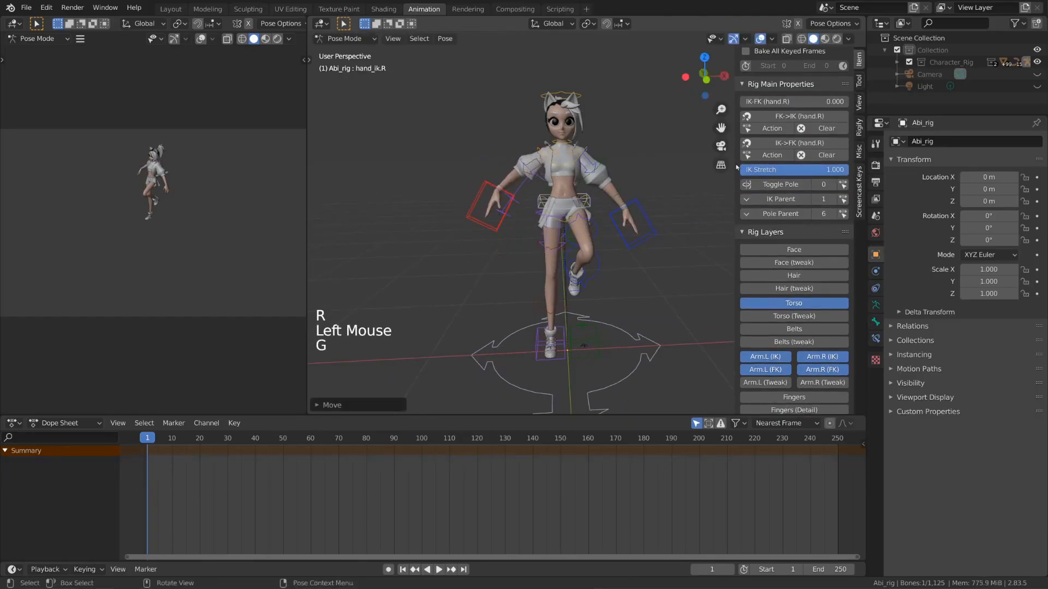
right_click(809, 101)
click(809, 100)
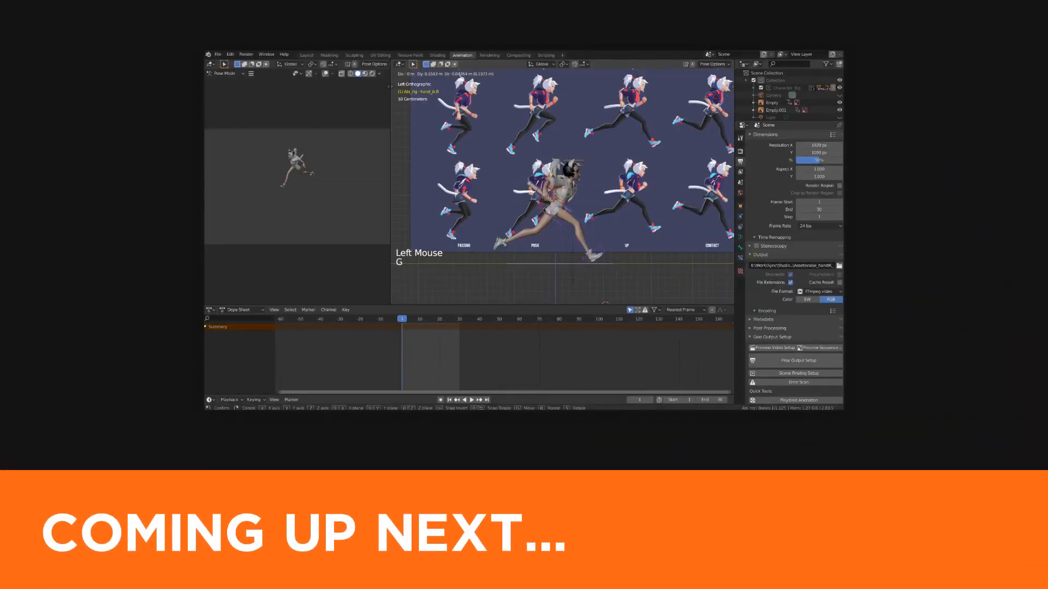
Step: Position the character's hand IK controls to match the running pose in the reference images
click(595, 216)
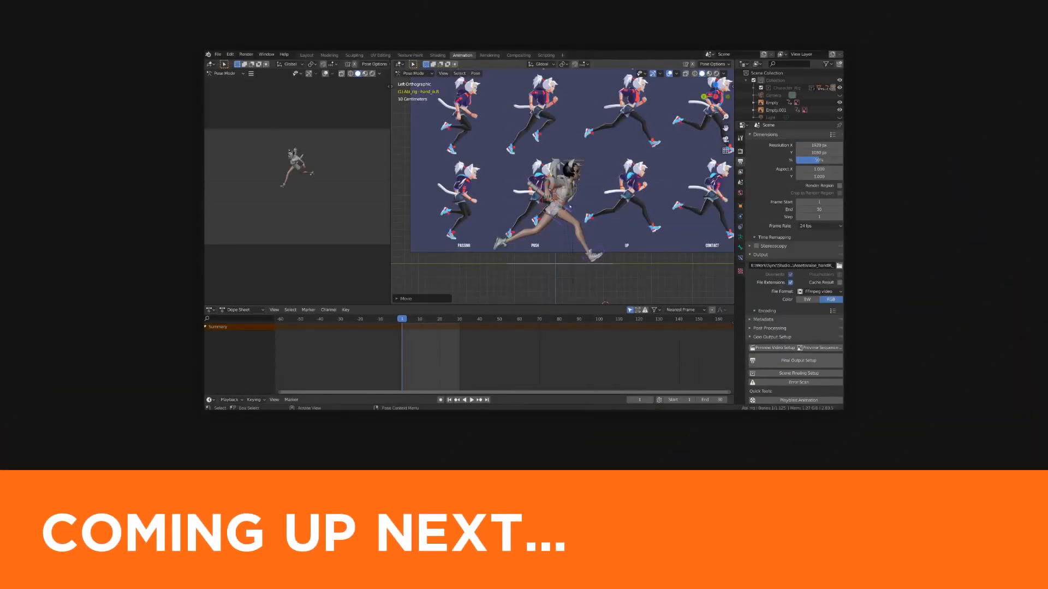
scroll(578, 208, up, 4)
click(610, 232)
middle_drag(579, 208, 606, 240)
key(ctrl+KP_3)
scroll(600, 218, down, 3)
key(g)
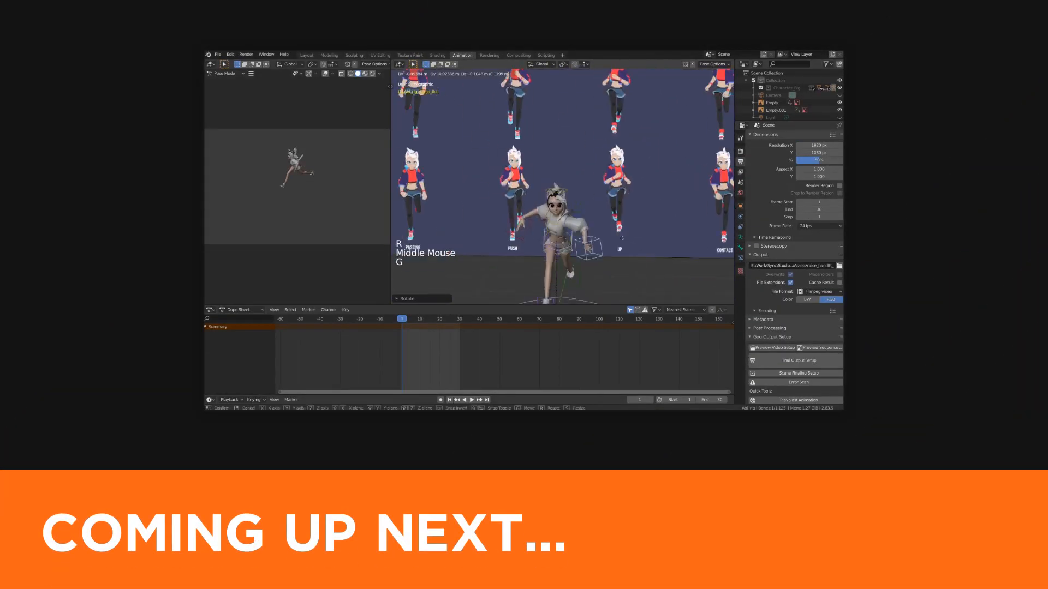